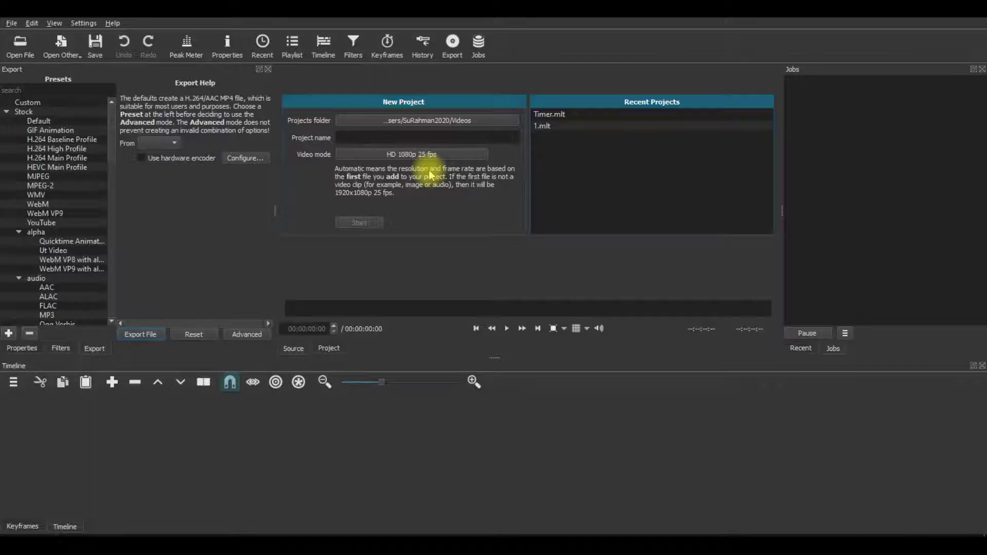
Open the video FT OK.mp4 and place it at the start of a new video track.
{"action": "left_click", "coordinate": [23, 54]}
{"action": "double_click", "coordinate": [222, 143]}
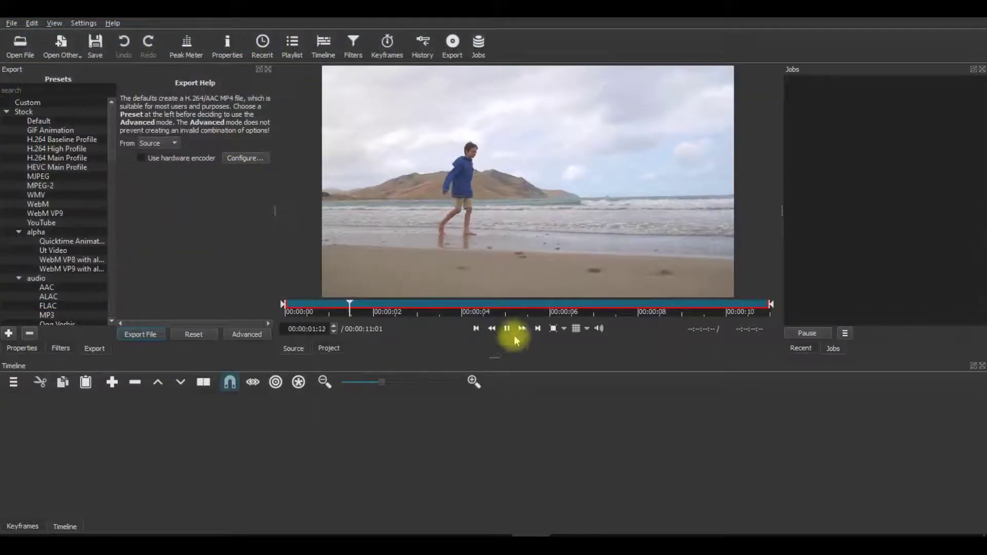
{"action": "left_click", "coordinate": [14, 382]}
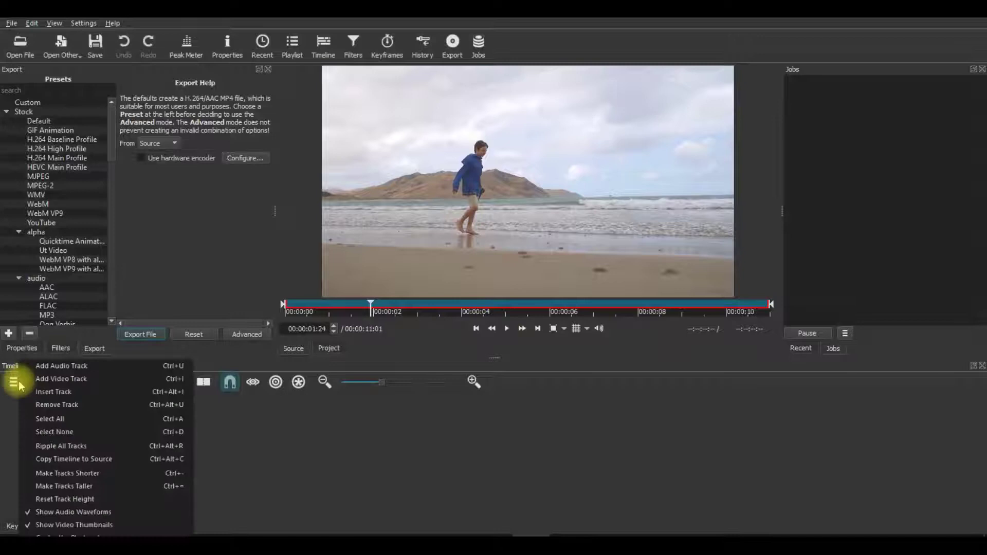
{"action": "left_click", "coordinate": [45, 385]}
{"action": "left_click_drag", "start_coordinate": [529, 250], "coordinate": [123, 454]}
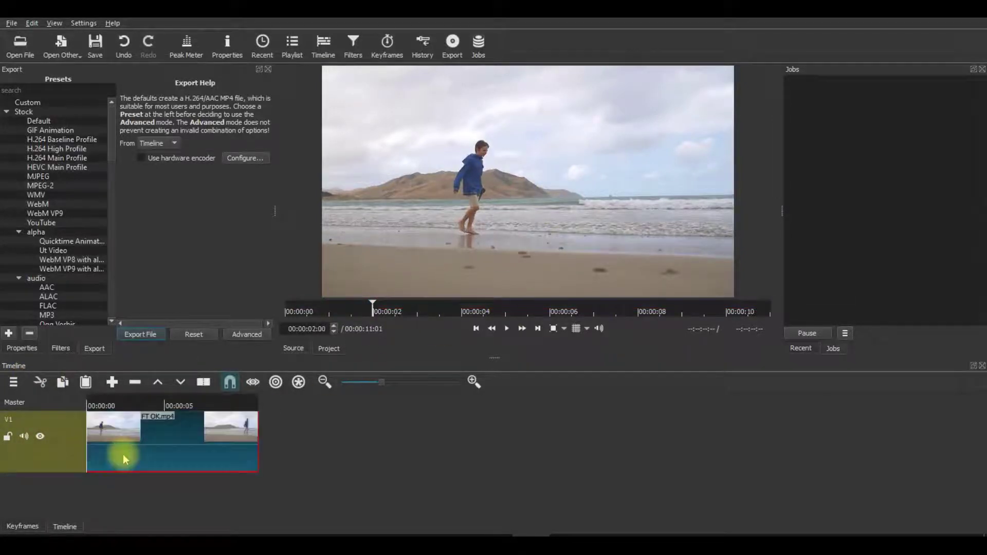
Preview the beach clip briefly and add a second video track above it.
{"action": "left_click", "coordinate": [508, 329]}
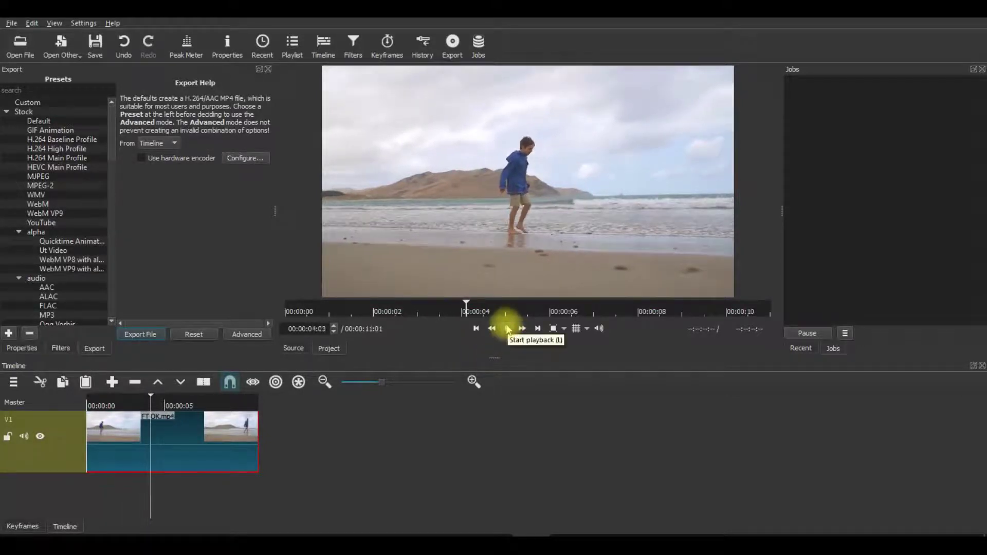
{"action": "left_click", "coordinate": [473, 383]}
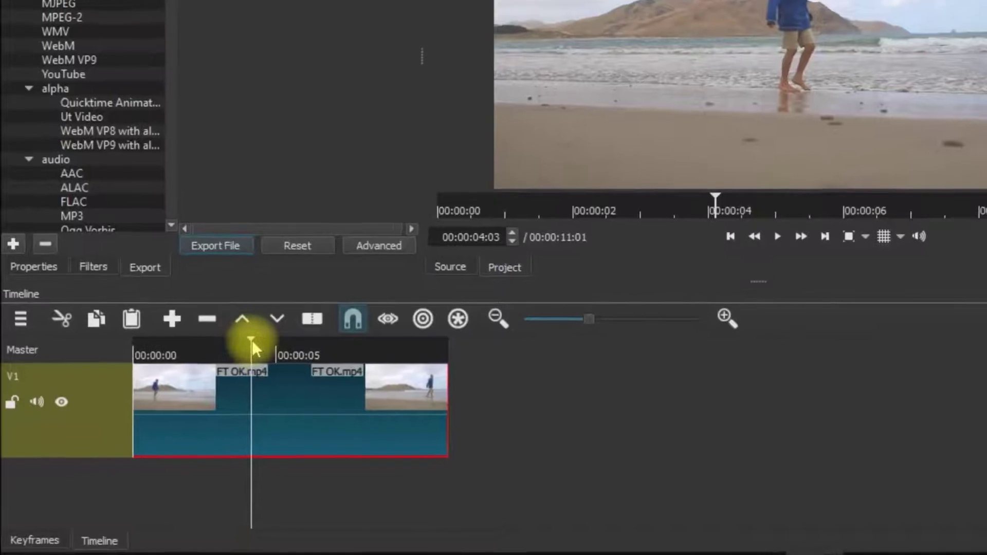
{"action": "left_click_drag", "start_coordinate": [252, 341], "coordinate": [193, 341]}
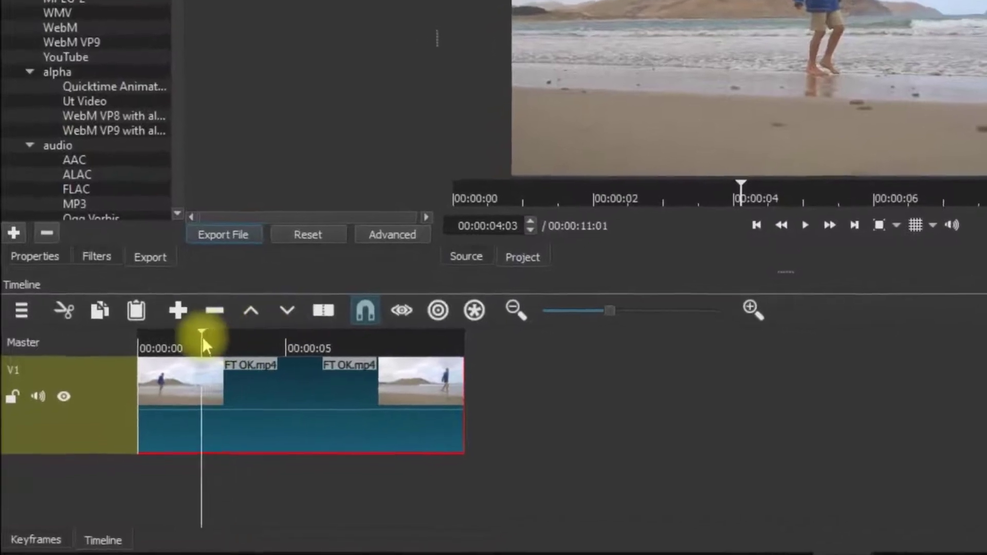
{"action": "left_click", "coordinate": [20, 319]}
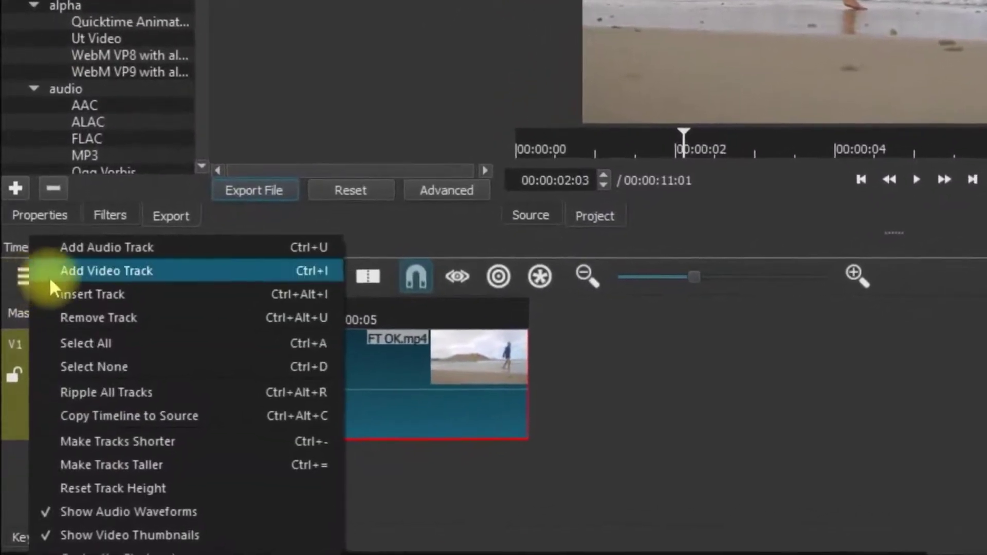
{"action": "left_click", "coordinate": [69, 281]}
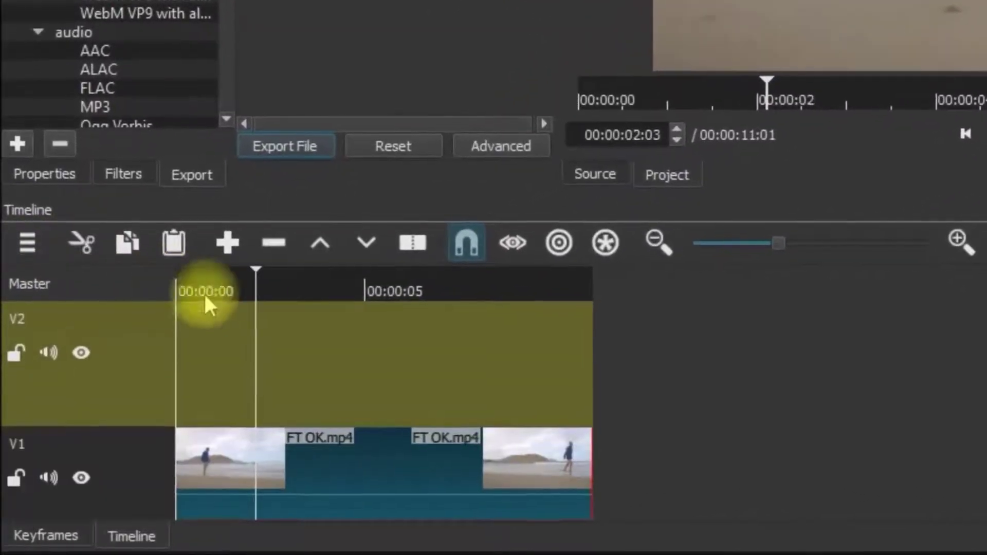
Export the frame at 00:00:01:17 as a PNG image named 1.
{"action": "left_click_drag", "start_coordinate": [273, 252], "coordinate": [252, 267]}
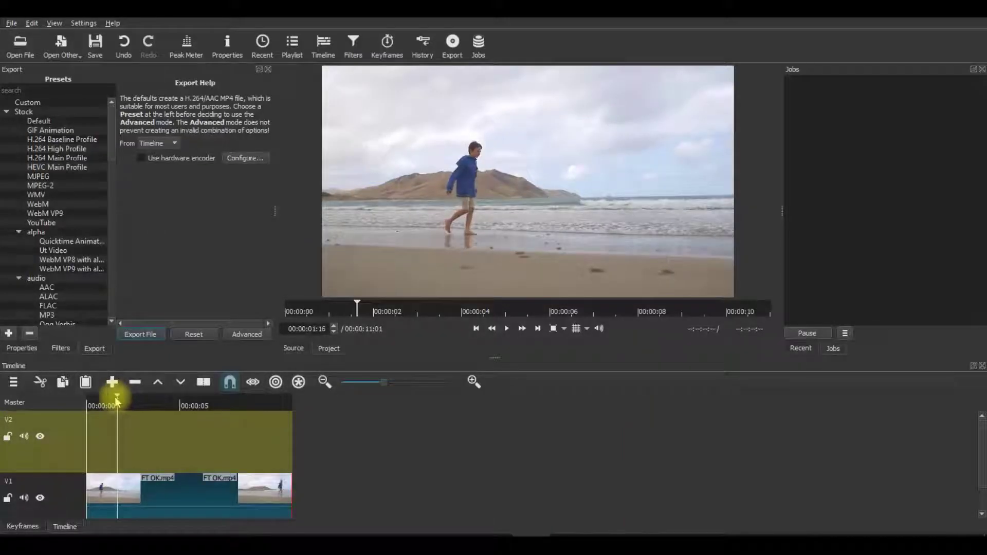
{"action": "left_click_drag", "start_coordinate": [117, 400], "coordinate": [119, 405]}
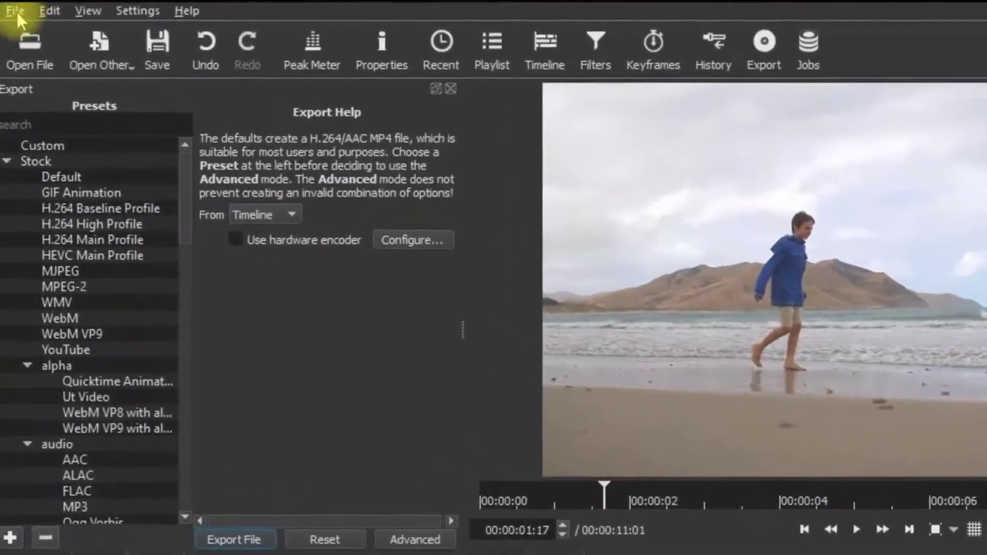
{"action": "left_click", "coordinate": [12, 9]}
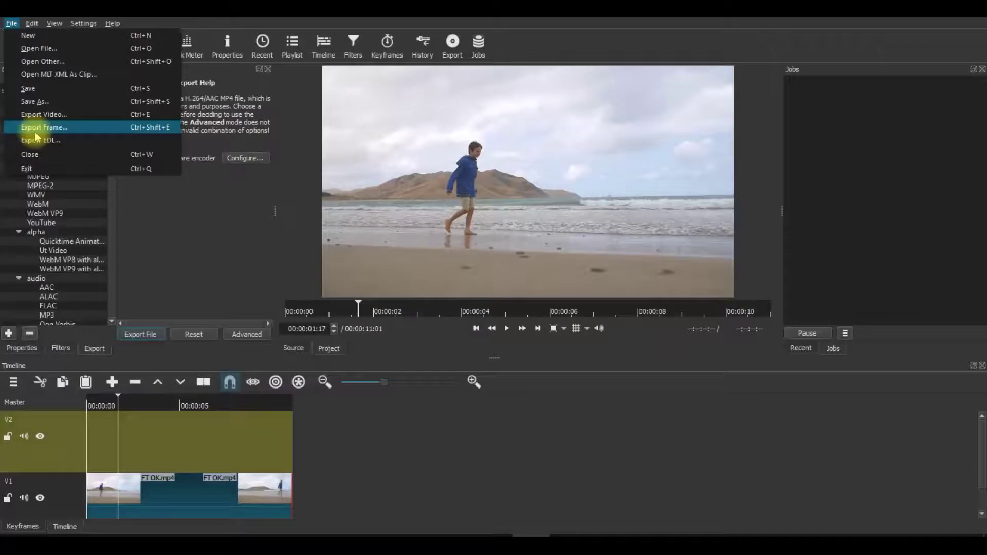
{"action": "left_click", "coordinate": [74, 245]}
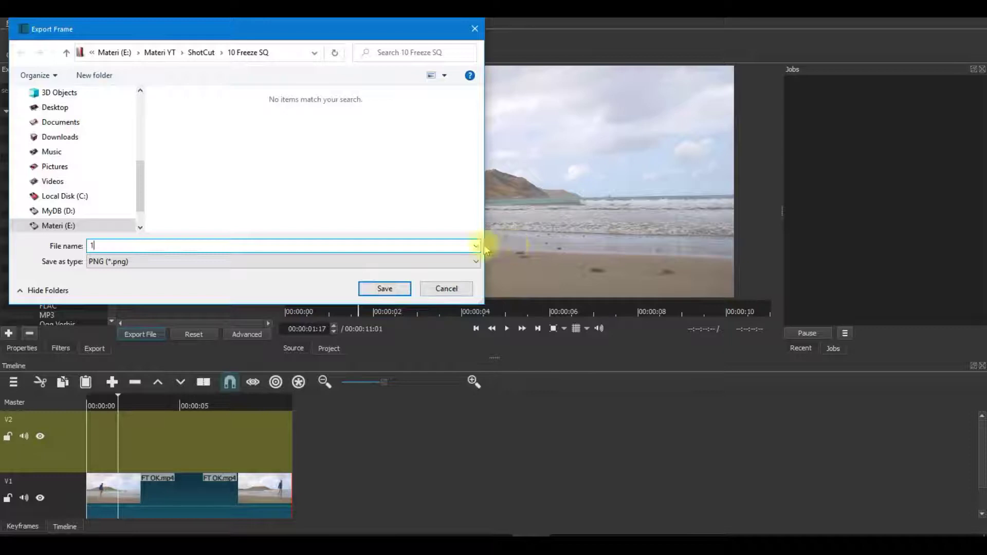
{"action": "left_click", "coordinate": [394, 291]}
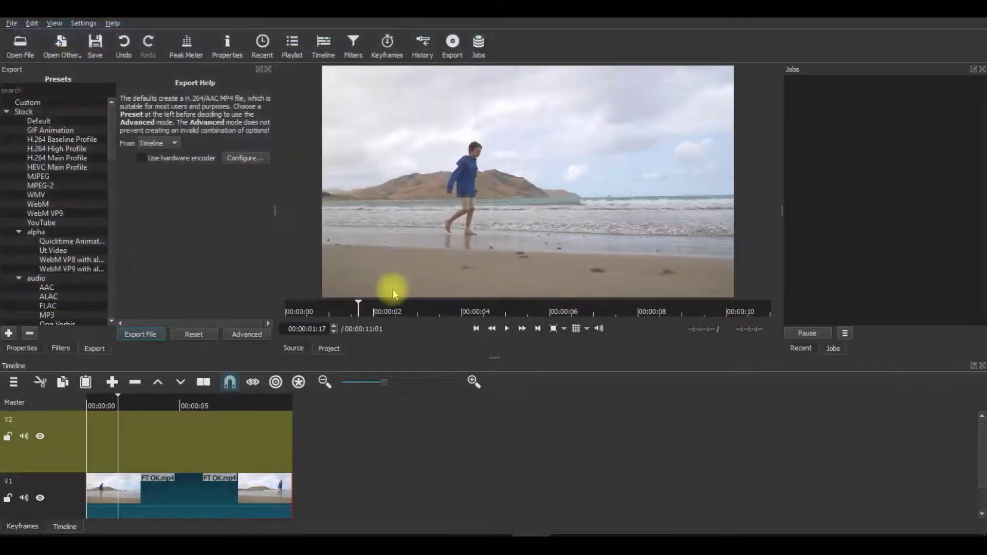
Open image 1.png and place it on track V2 from the playhead to the end of the beach clip.
{"action": "left_click", "coordinate": [24, 57]}
{"action": "double_click", "coordinate": [153, 139]}
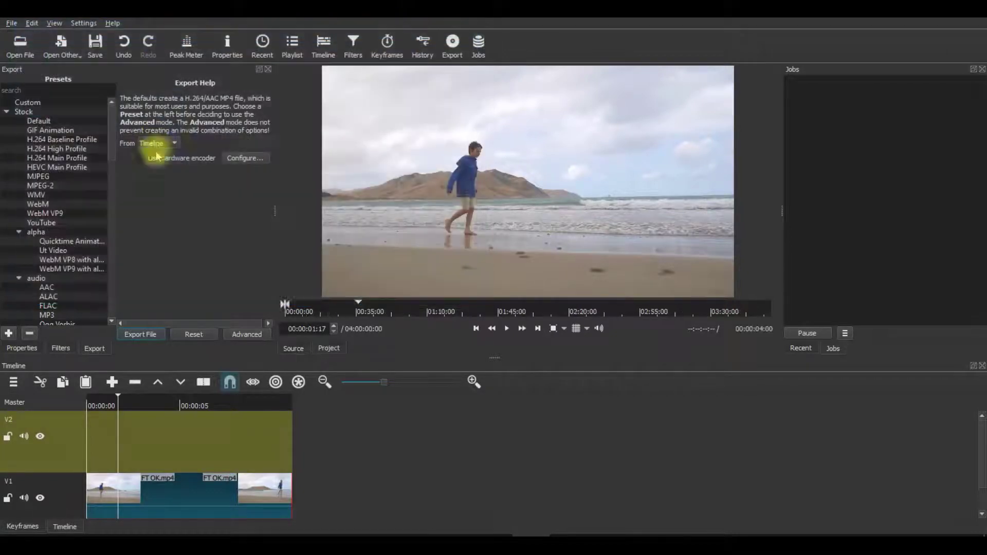
{"action": "left_click_drag", "start_coordinate": [534, 196], "coordinate": [302, 425]}
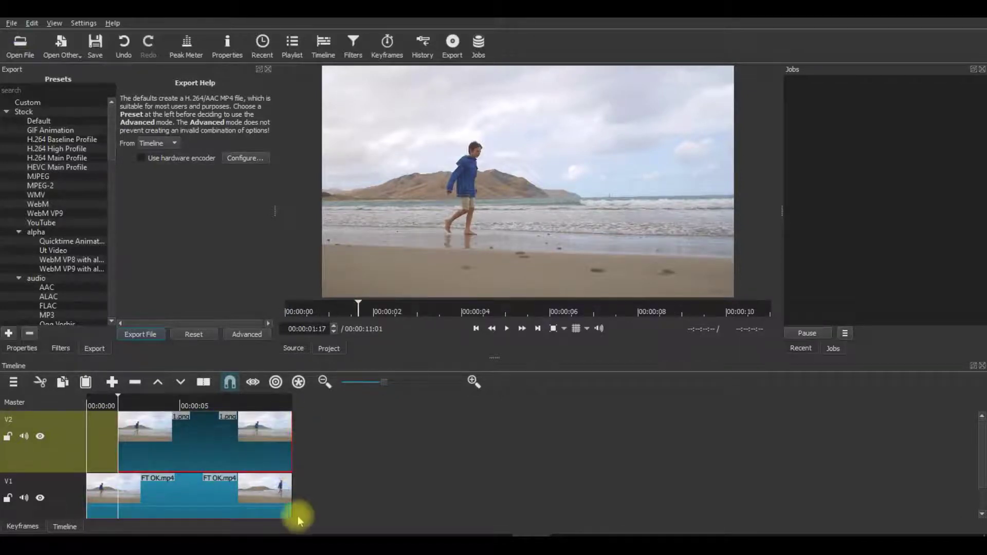
Play the frozen section, hide track V2 and move the playhead to 00:00:04:05.
{"action": "left_click", "coordinate": [508, 329]}
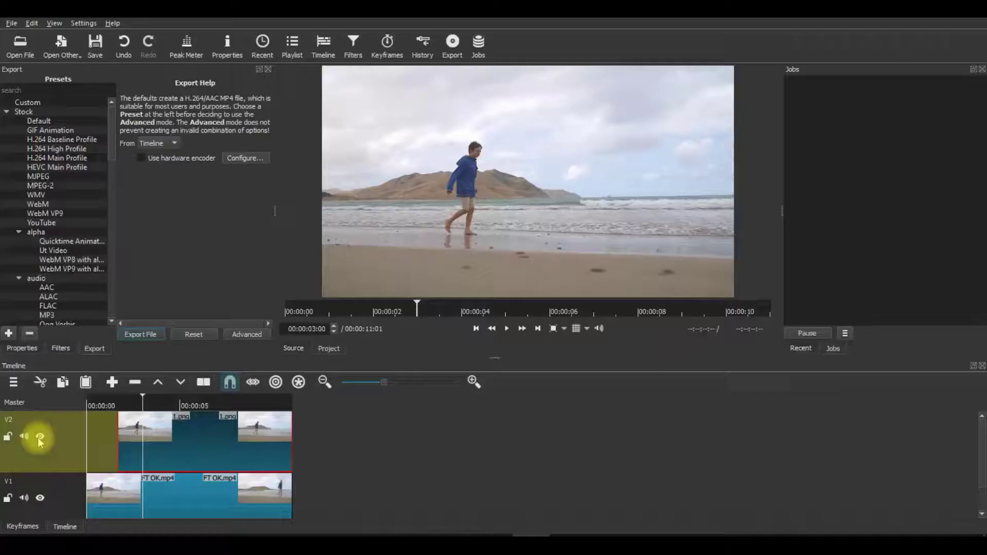
{"action": "left_click", "coordinate": [153, 285]}
{"action": "left_click_drag", "start_coordinate": [148, 396], "coordinate": [167, 411]}
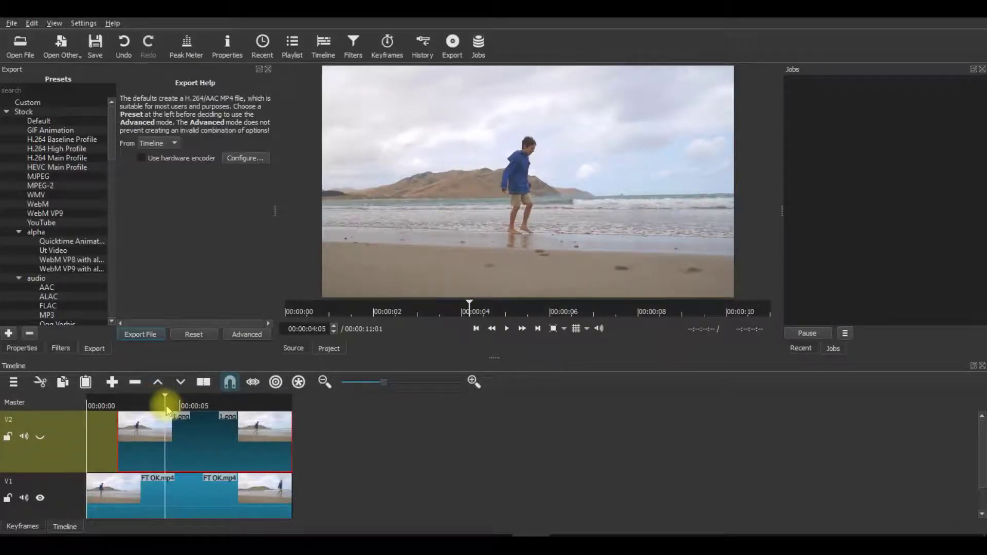
Select the FT OK.mp4 clip, enlarge the timeline area and export the current frame as a PNG image named 2.
{"action": "left_click", "coordinate": [156, 505]}
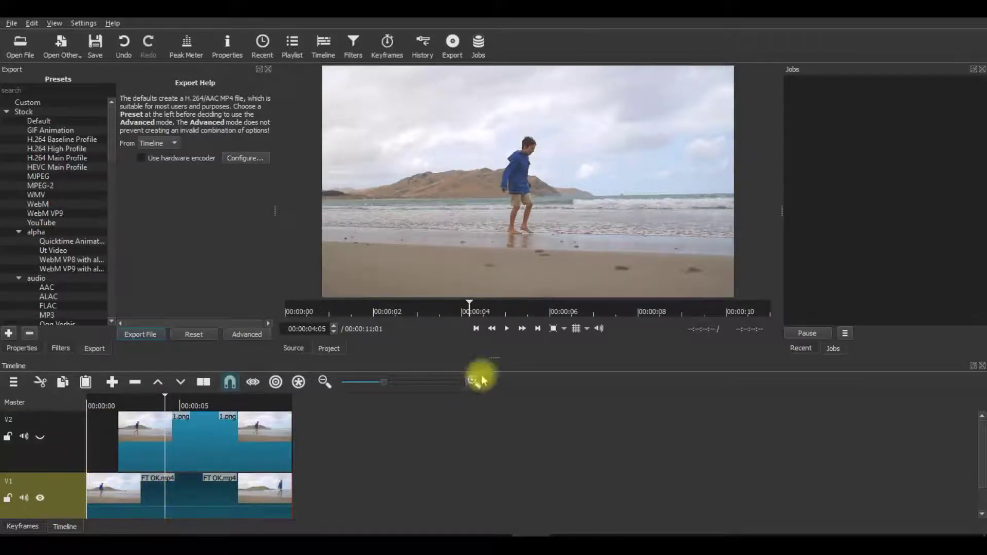
{"action": "left_click_drag", "start_coordinate": [494, 358], "coordinate": [504, 281]}
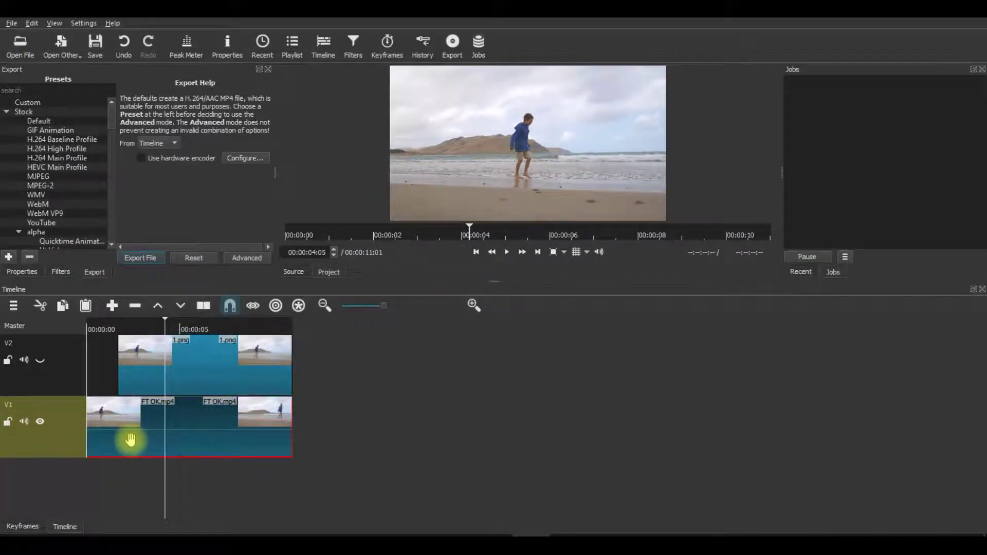
{"action": "left_click", "coordinate": [11, 23]}
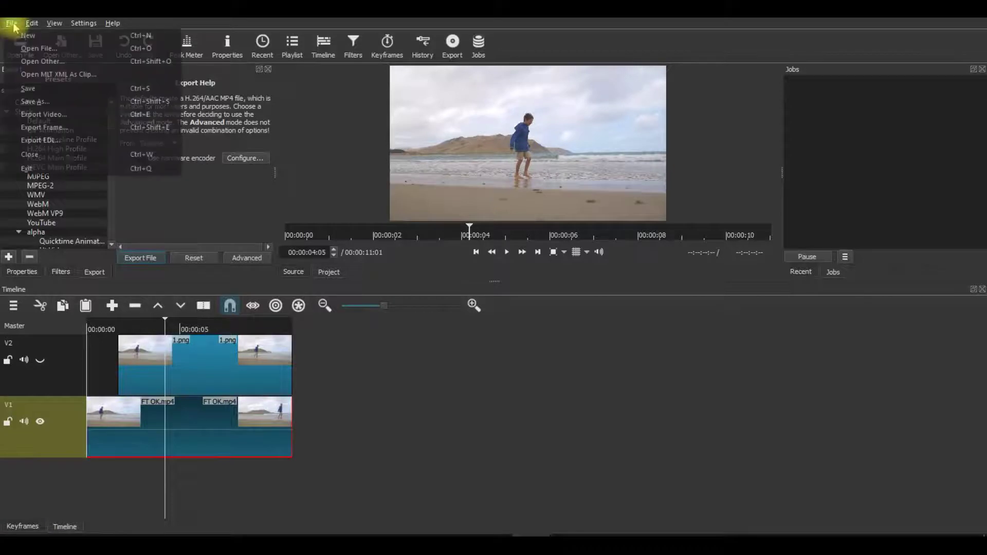
{"action": "left_click", "coordinate": [46, 128]}
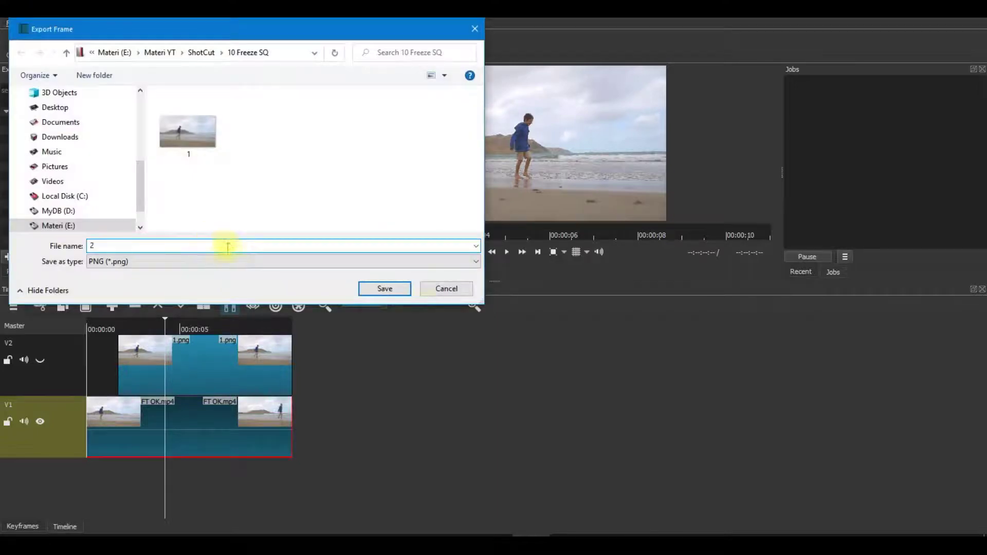
{"action": "left_click", "coordinate": [386, 288]}
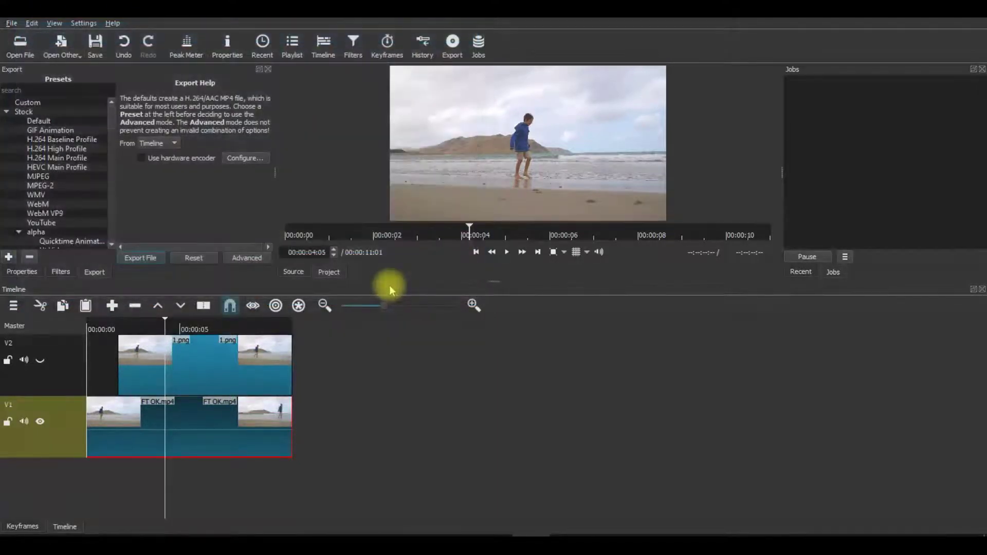
Add video track V3 and place image 2.png on it from the playhead to the end of the beach clip.
{"action": "left_click", "coordinate": [13, 307]}
{"action": "left_click", "coordinate": [29, 325]}
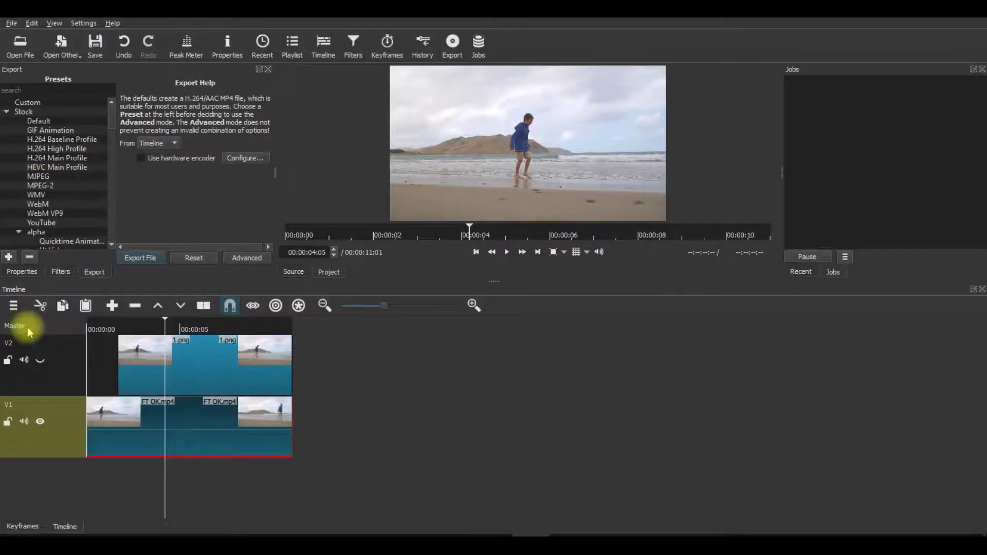
{"action": "left_click", "coordinate": [20, 45]}
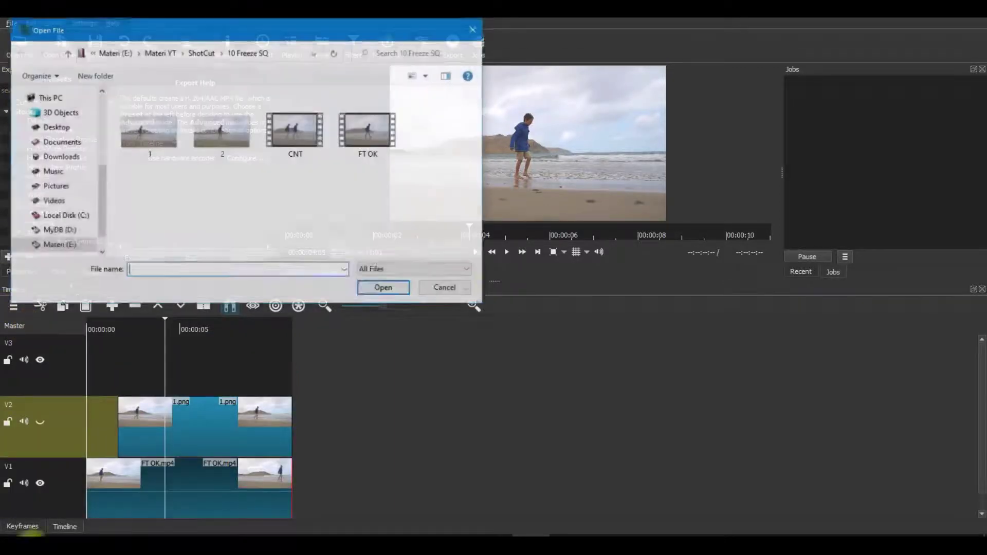
{"action": "left_click", "coordinate": [243, 144]}
{"action": "double_click", "coordinate": [243, 144]}
{"action": "left_click_drag", "start_coordinate": [509, 157], "coordinate": [298, 394]}
Hide track V3 and move the playhead to 00:00:07:19.
{"action": "left_click", "coordinate": [40, 360]}
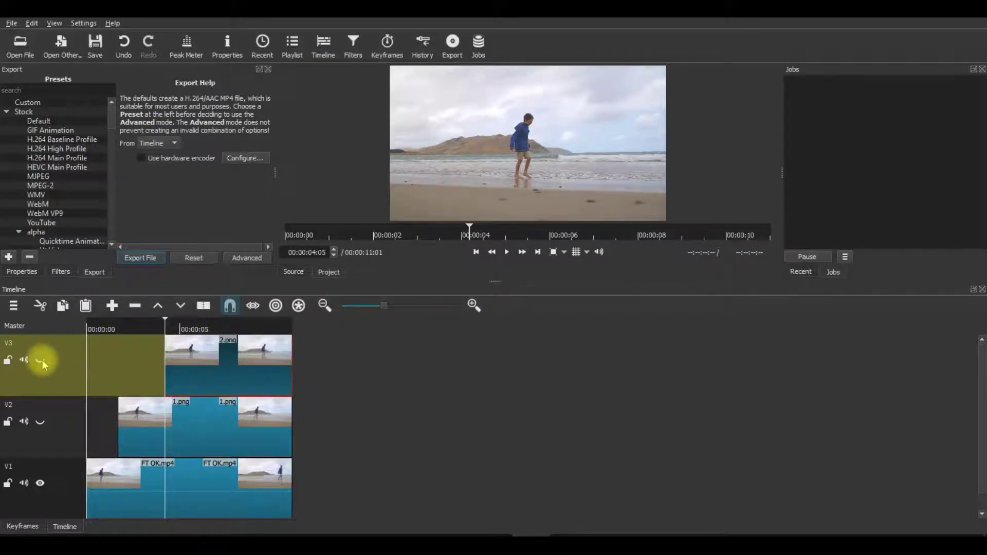
{"action": "left_click", "coordinate": [199, 329]}
{"action": "left_click_drag", "start_coordinate": [207, 337], "coordinate": [231, 340]}
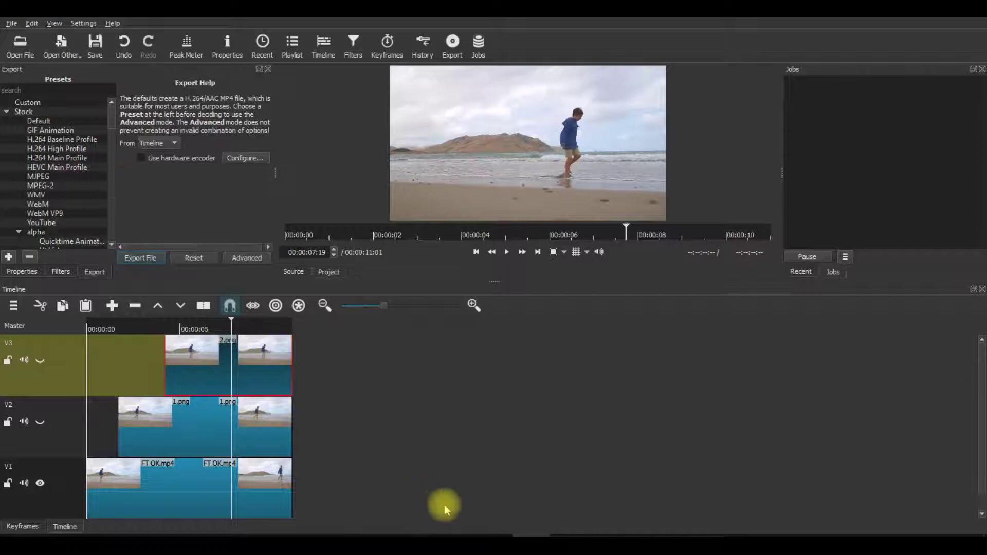
Select the FT OK.mp4 clip on V1 and export the current frame as a PNG image named 3.
{"action": "scroll", "coordinate": [454, 461], "scroll_direction": "down", "scroll_amount": 1}
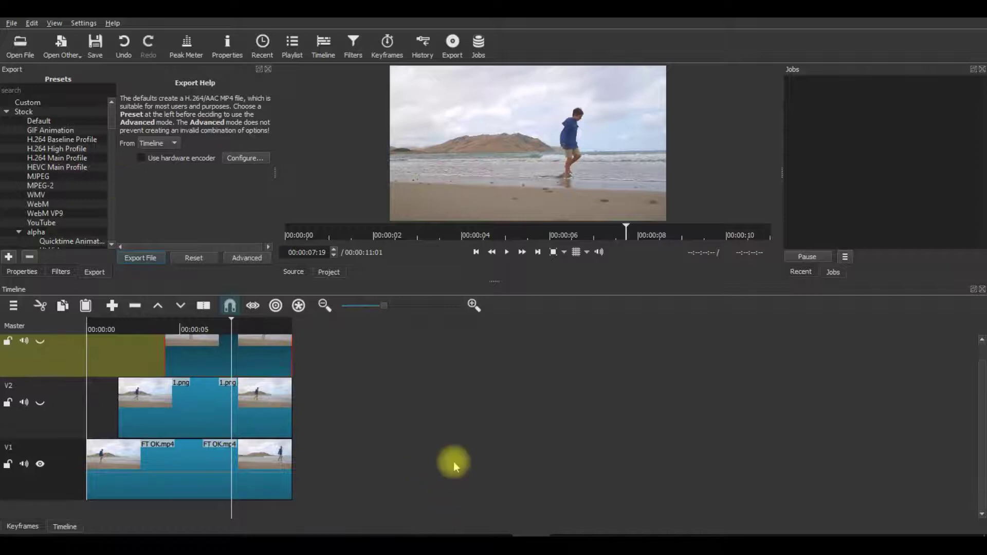
{"action": "left_click", "coordinate": [240, 471]}
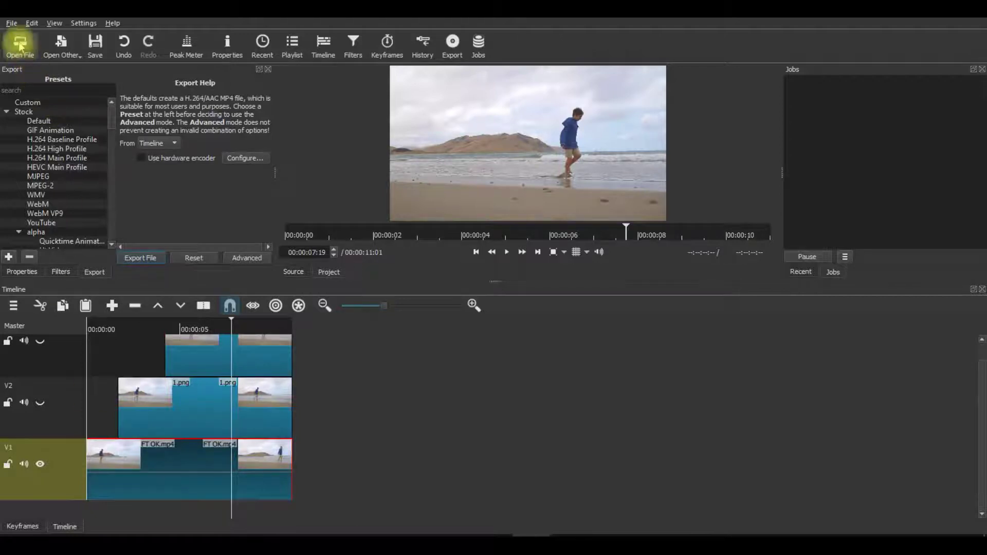
{"action": "left_click", "coordinate": [11, 23]}
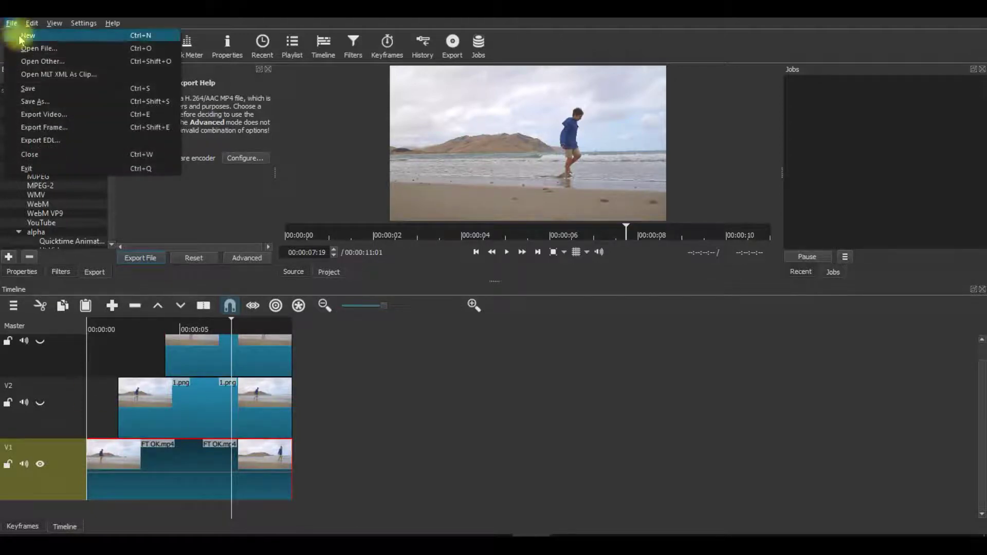
{"action": "left_click", "coordinate": [58, 133]}
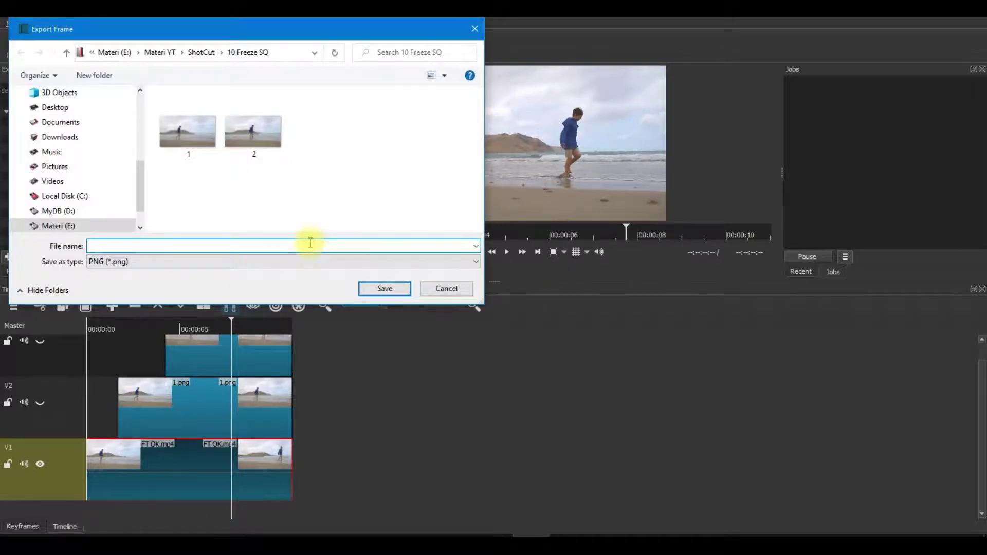
{"action": "left_click", "coordinate": [372, 290]}
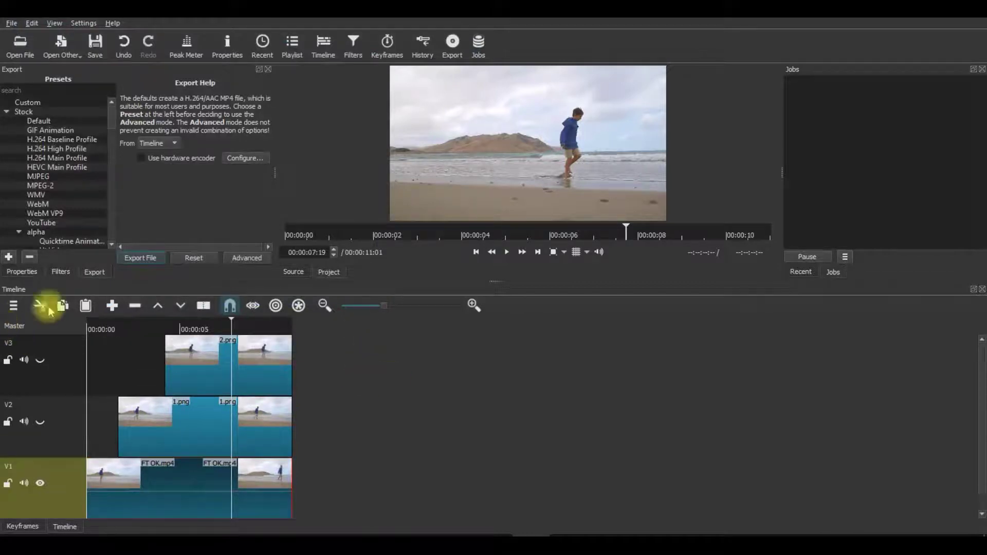
Add video track V4 and place image 3.png on it from the playhead, trimmed to the beach clip's end.
{"action": "left_click", "coordinate": [12, 306]}
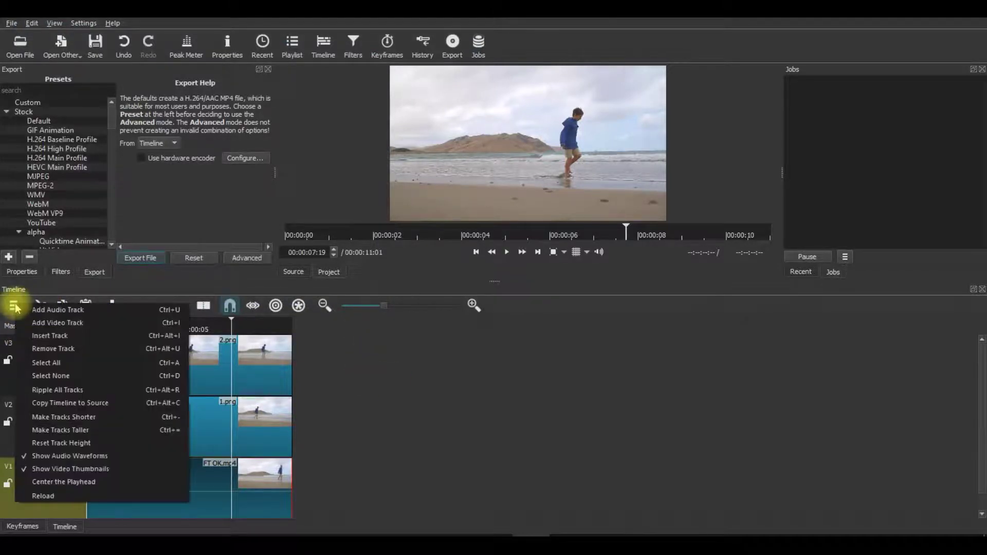
{"action": "left_click", "coordinate": [50, 336]}
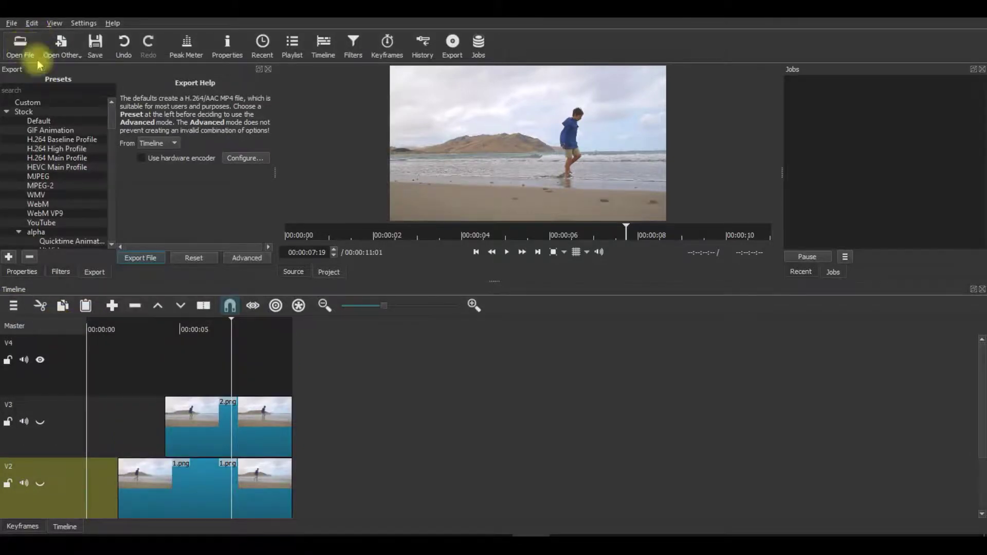
{"action": "left_click", "coordinate": [25, 49]}
{"action": "double_click", "coordinate": [297, 137]}
{"action": "left_click_drag", "start_coordinate": [547, 145], "coordinate": [306, 406]}
{"action": "left_click_drag", "start_coordinate": [305, 372], "coordinate": [286, 377]}
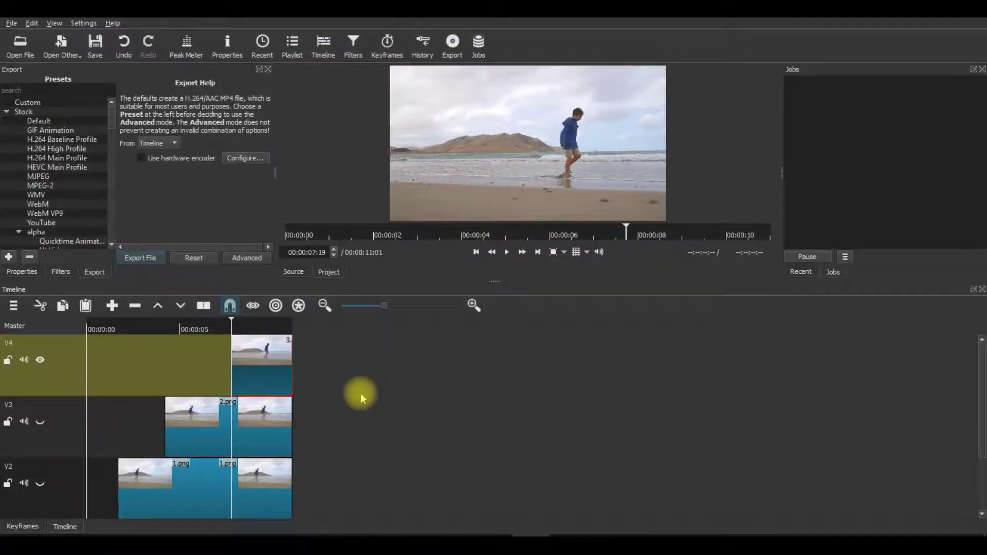
{"action": "scroll", "coordinate": [471, 343], "scroll_direction": "down", "scroll_amount": 2}
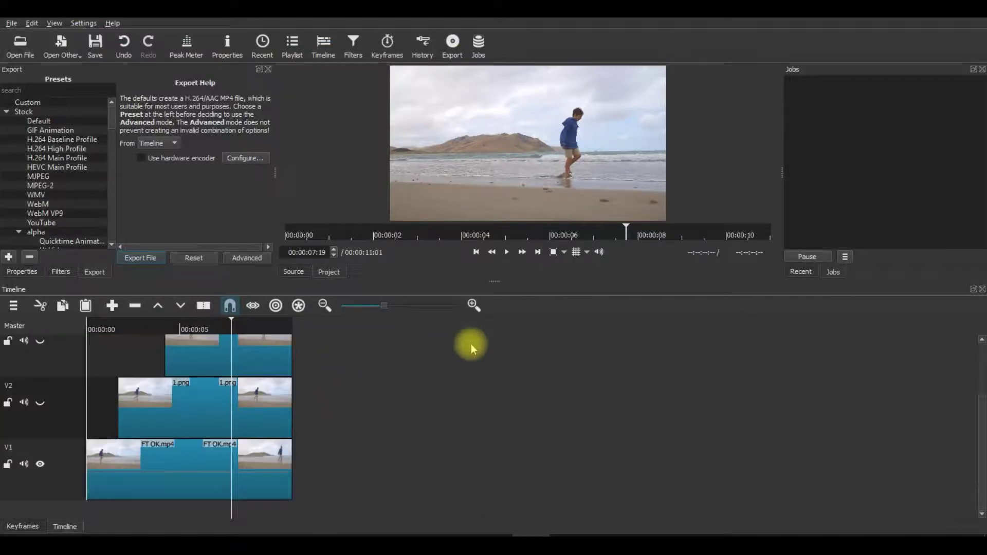
Play the timeline from the beginning and pause it at 00:00:03:00.
{"action": "scroll", "coordinate": [471, 345], "scroll_direction": "up", "scroll_amount": 2}
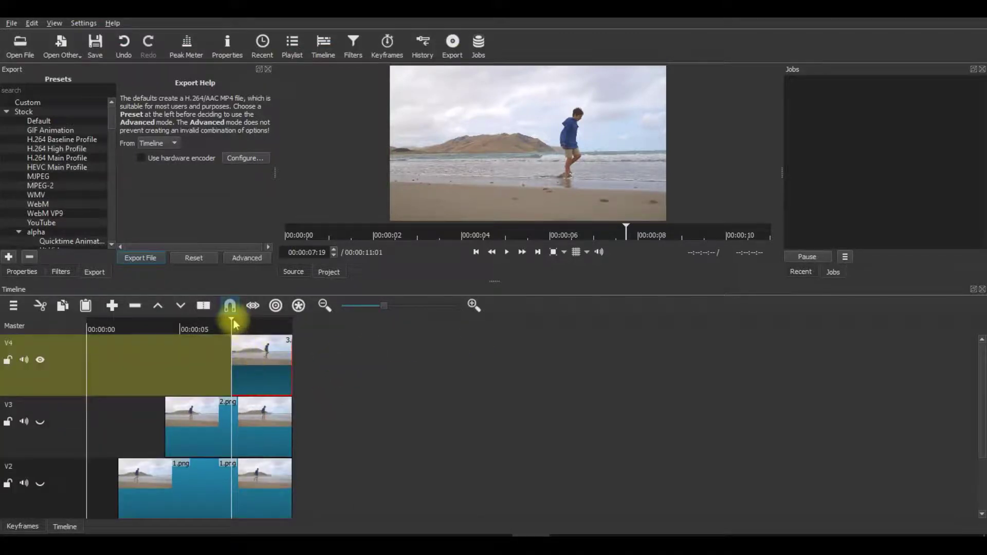
{"action": "left_click_drag", "start_coordinate": [232, 324], "coordinate": [80, 325]}
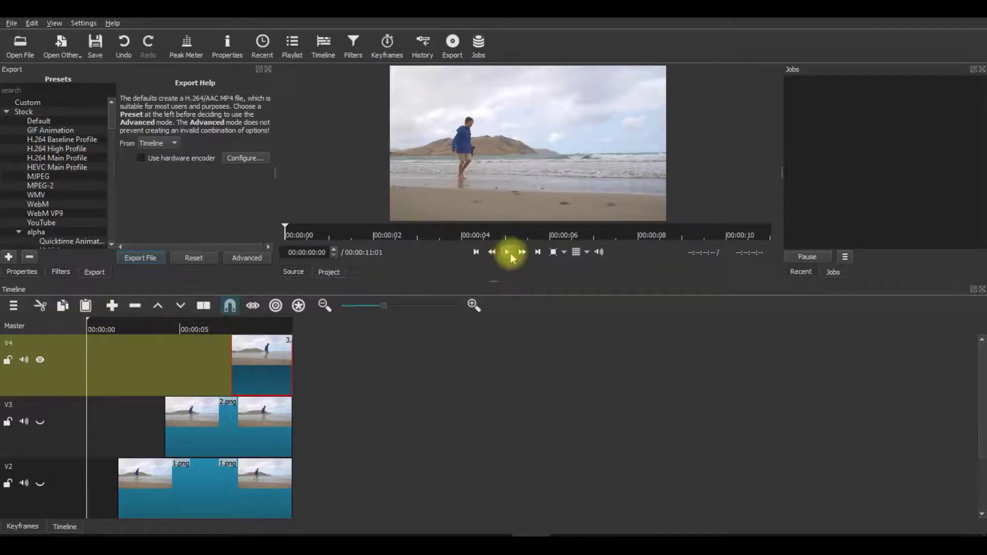
{"action": "left_click", "coordinate": [507, 253]}
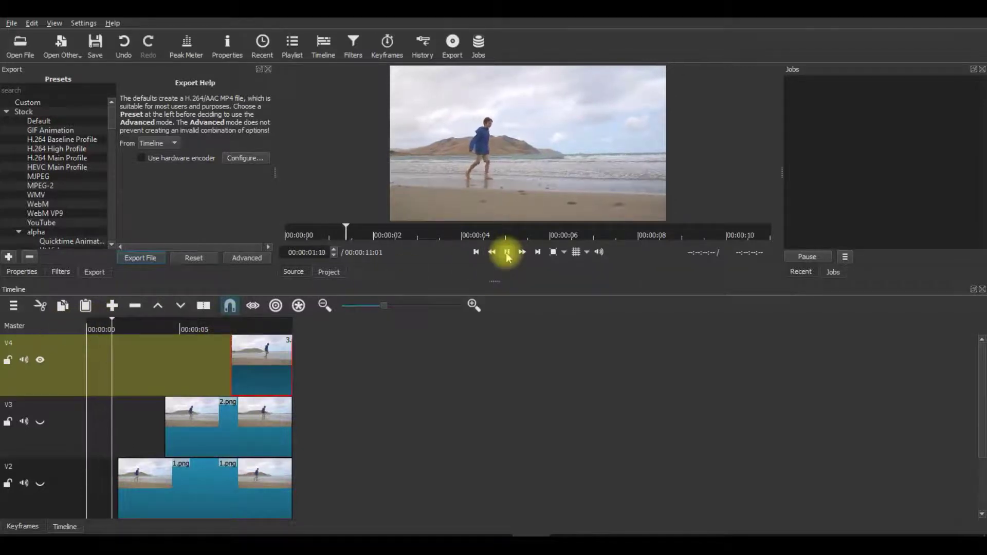
{"action": "left_click", "coordinate": [512, 257]}
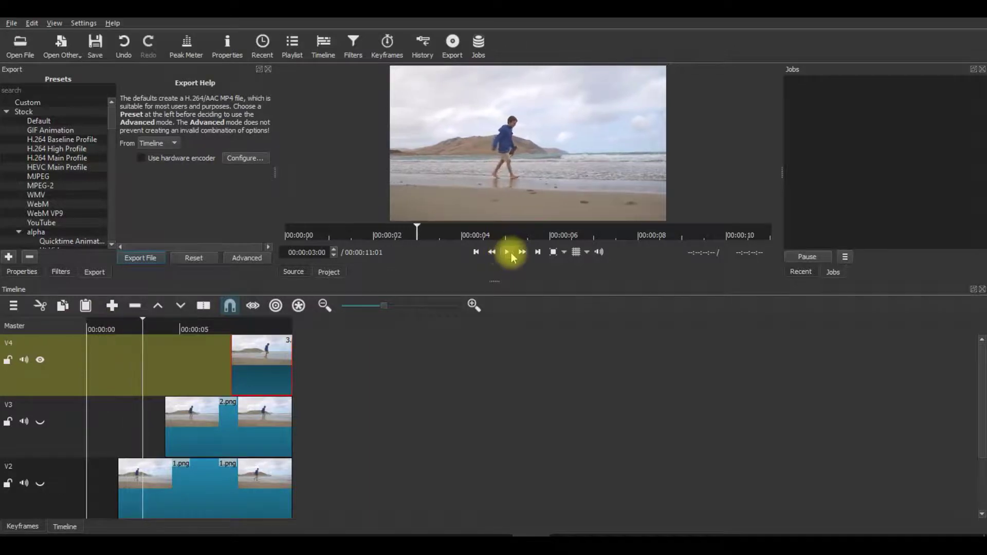
Add a Blend Mode filter to the 1.png clip on V2 and set its blend mode to Darken.
{"action": "scroll", "coordinate": [612, 337], "scroll_direction": "down", "scroll_amount": 3}
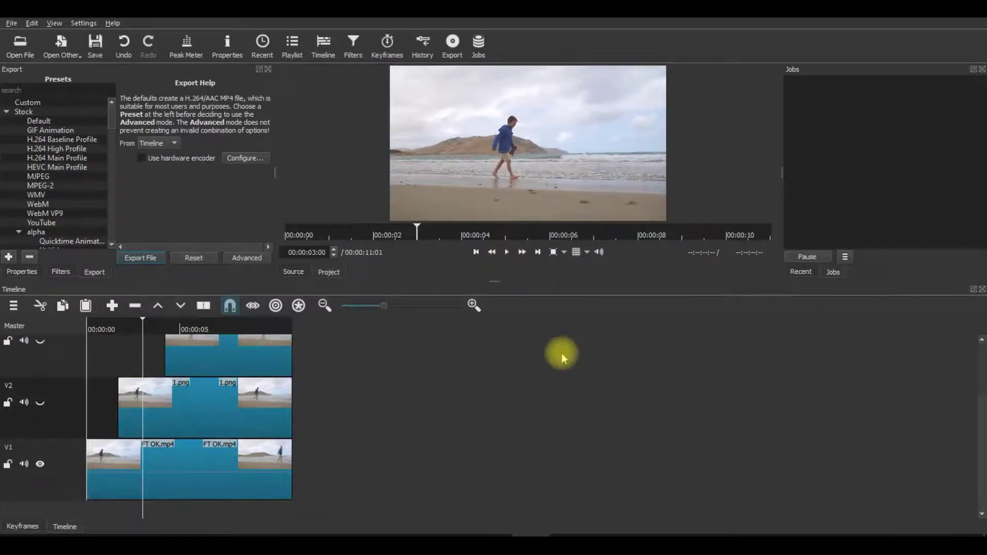
{"action": "left_click", "coordinate": [205, 416]}
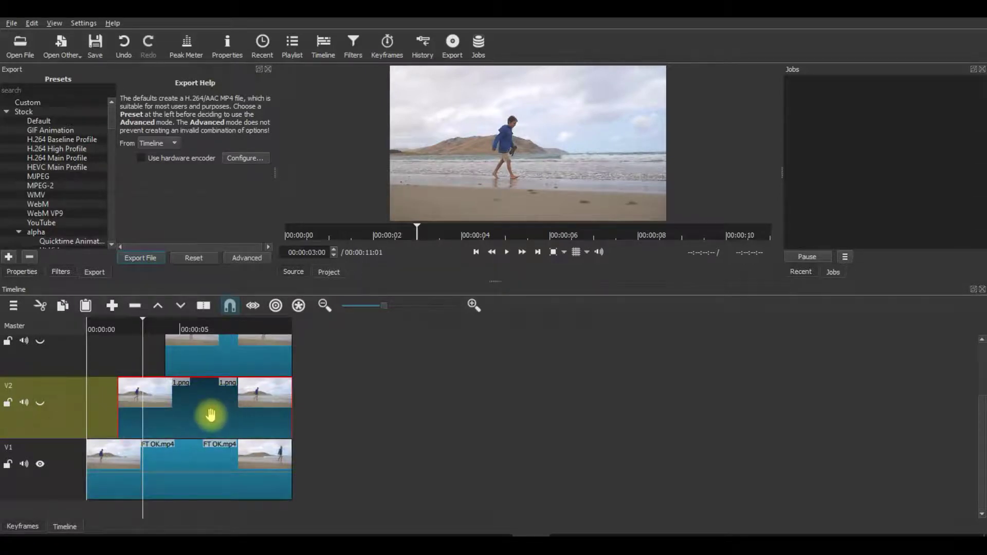
{"action": "left_click_drag", "start_coordinate": [978, 454], "coordinate": [980, 496]}
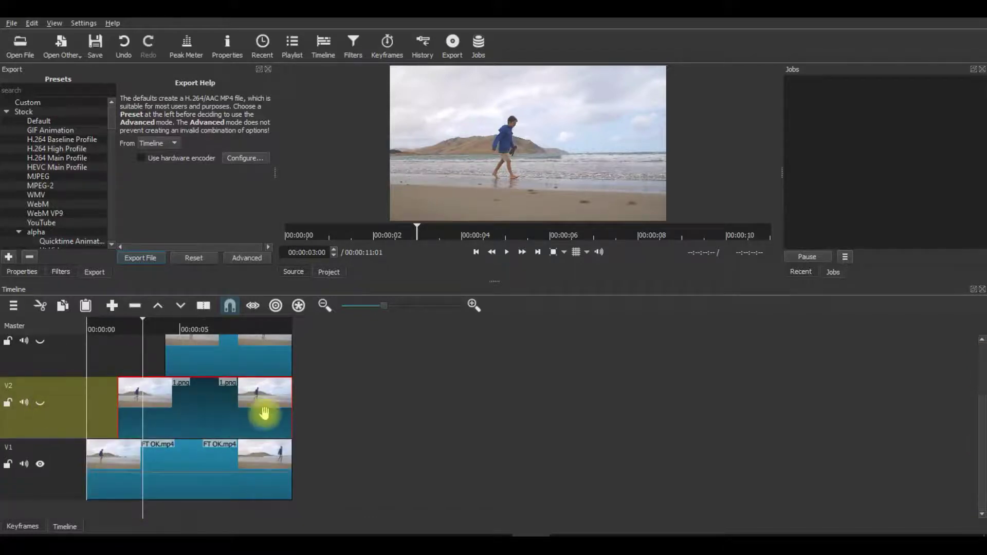
{"action": "left_click", "coordinate": [216, 473]}
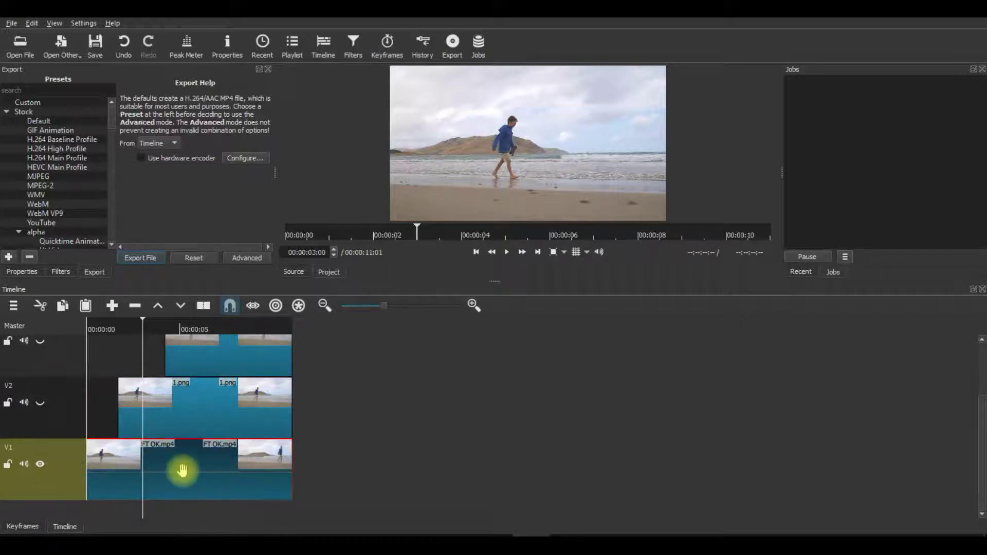
{"action": "left_click", "coordinate": [222, 412]}
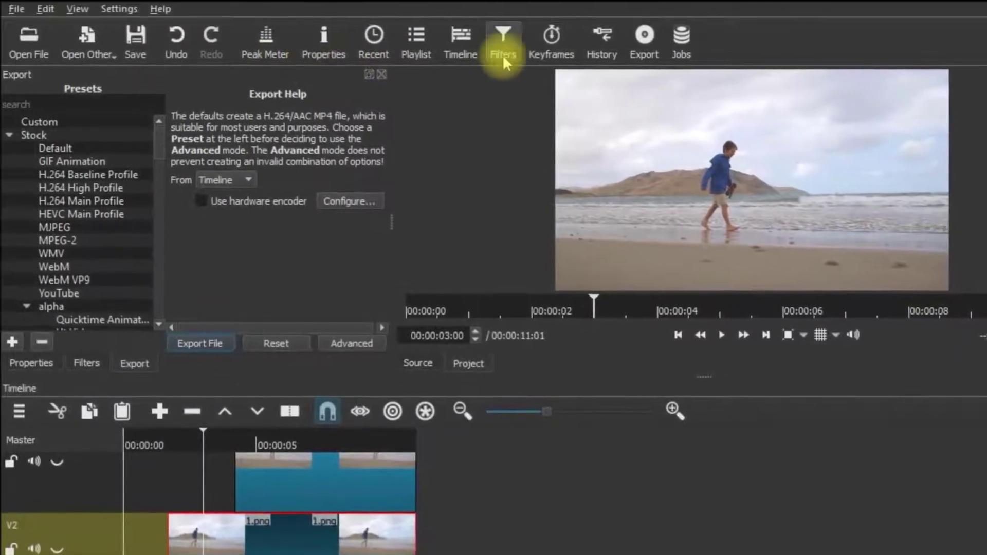
{"action": "left_click", "coordinate": [502, 55]}
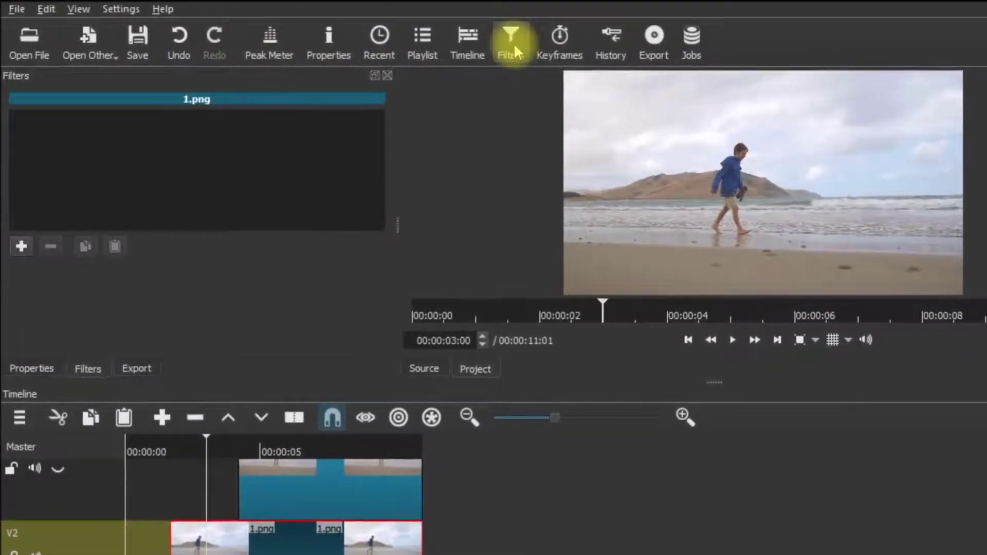
{"action": "left_click", "coordinate": [22, 250]}
{"action": "scroll", "coordinate": [20, 250], "scroll_direction": "down", "scroll_amount": 4}
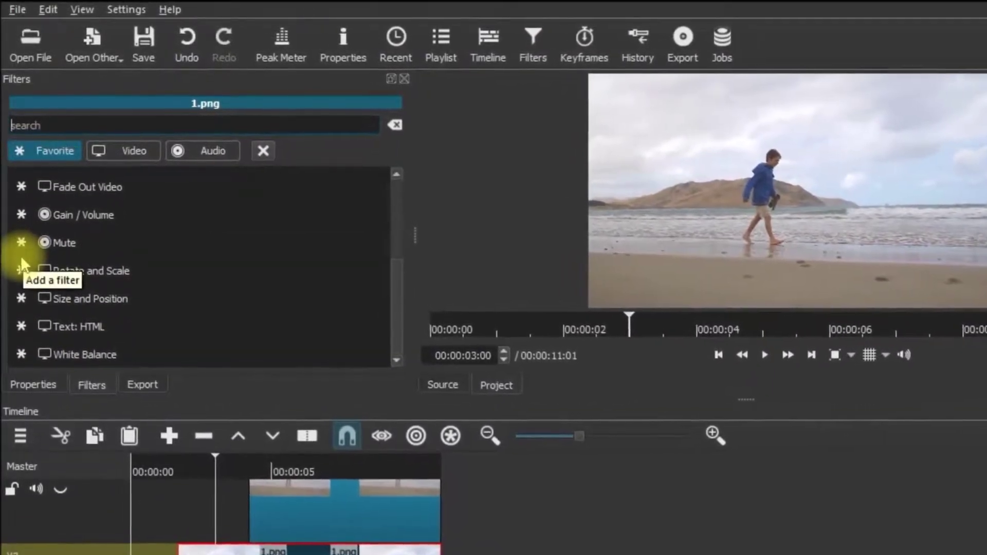
{"action": "type", "text": "blend"}
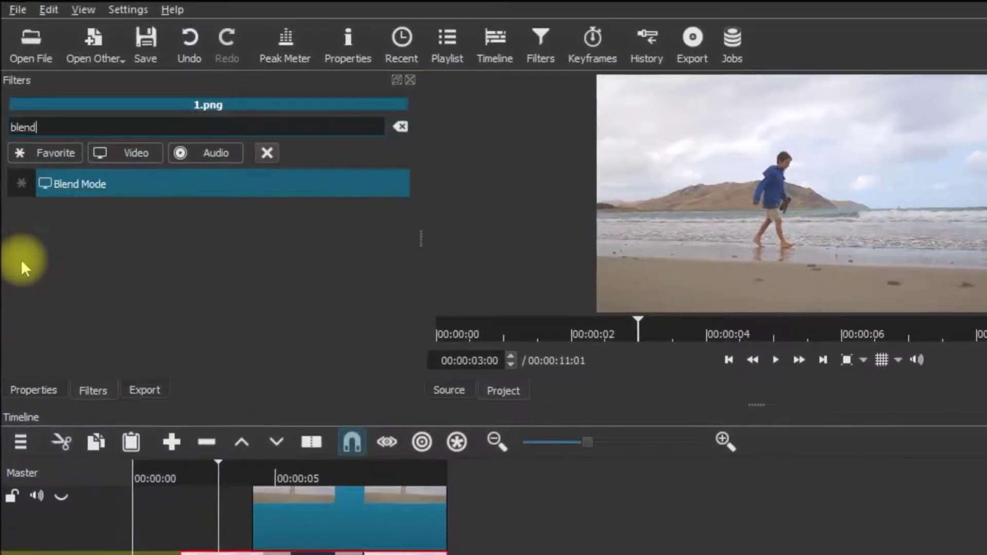
{"action": "left_click", "coordinate": [106, 185]}
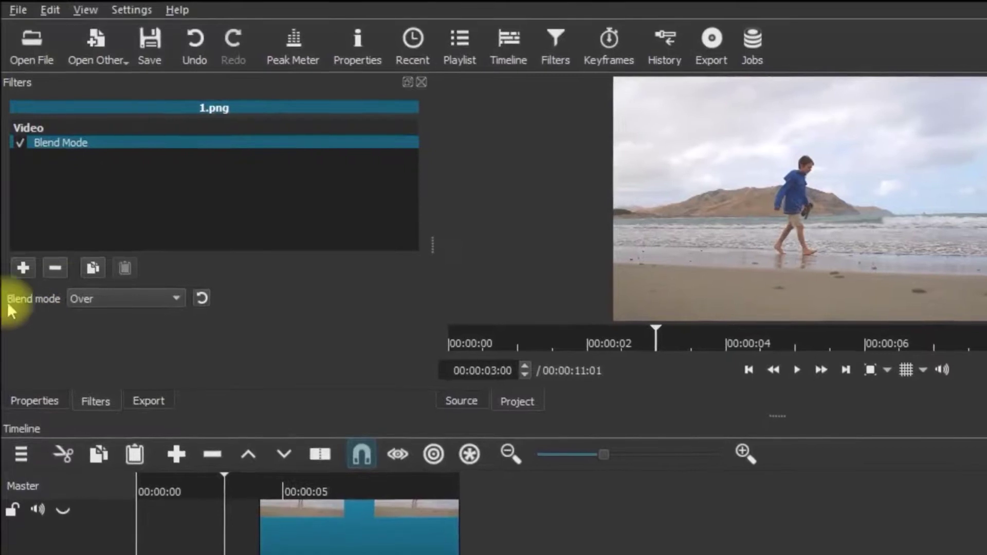
{"action": "left_click", "coordinate": [119, 302]}
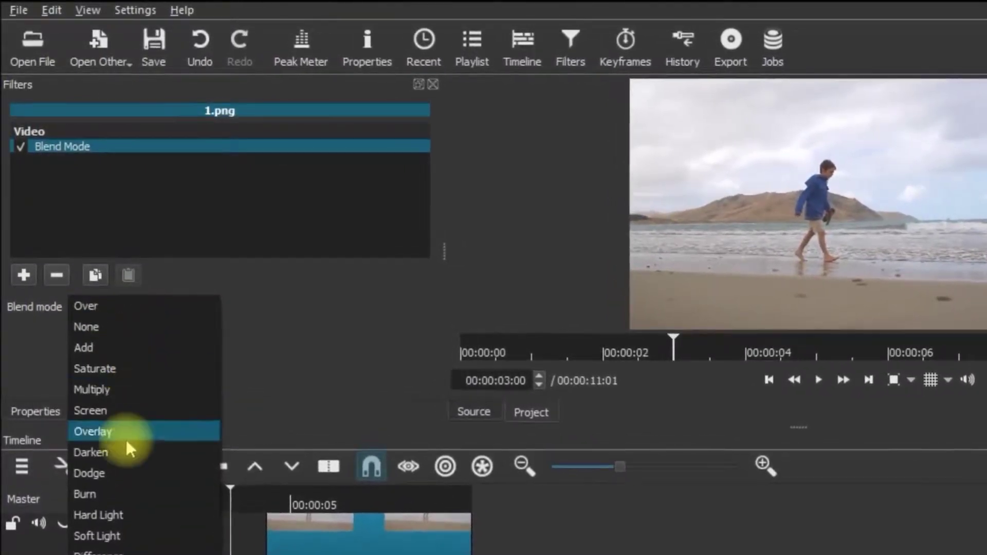
{"action": "left_click", "coordinate": [128, 454]}
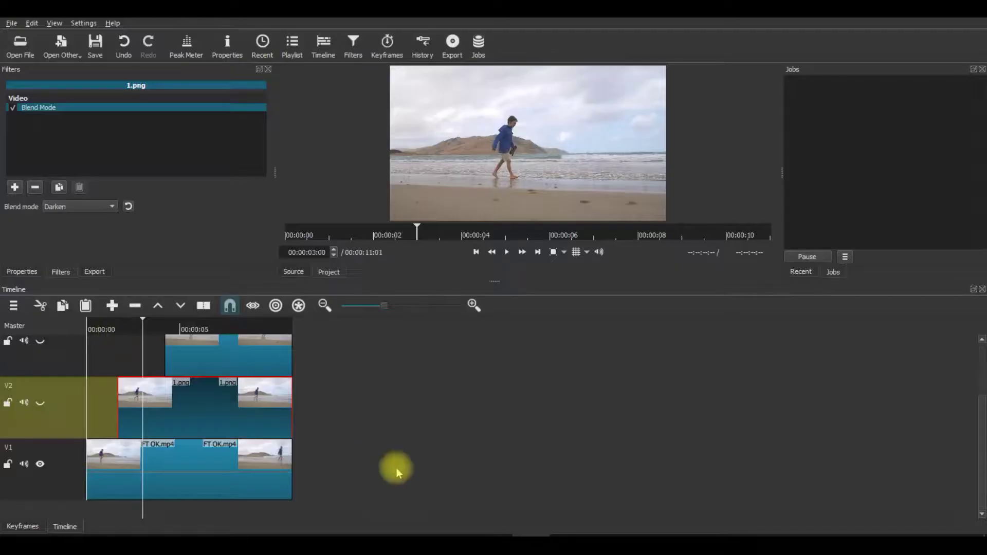
Add a Blend Mode filter to the 2.png clip on V3 and set its blend mode to Darken.
{"action": "scroll", "coordinate": [394, 467], "scroll_direction": "up", "scroll_amount": 1}
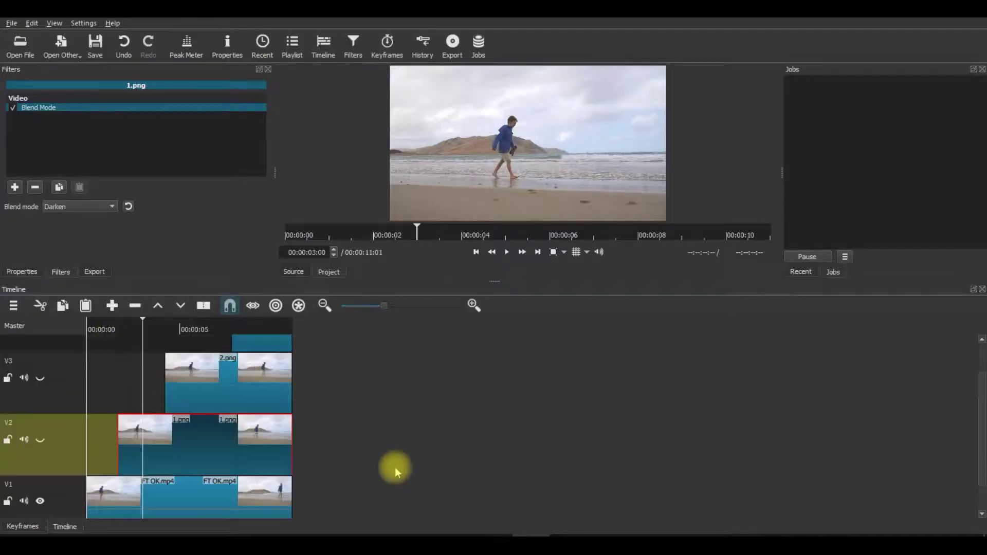
{"action": "left_click", "coordinate": [218, 384]}
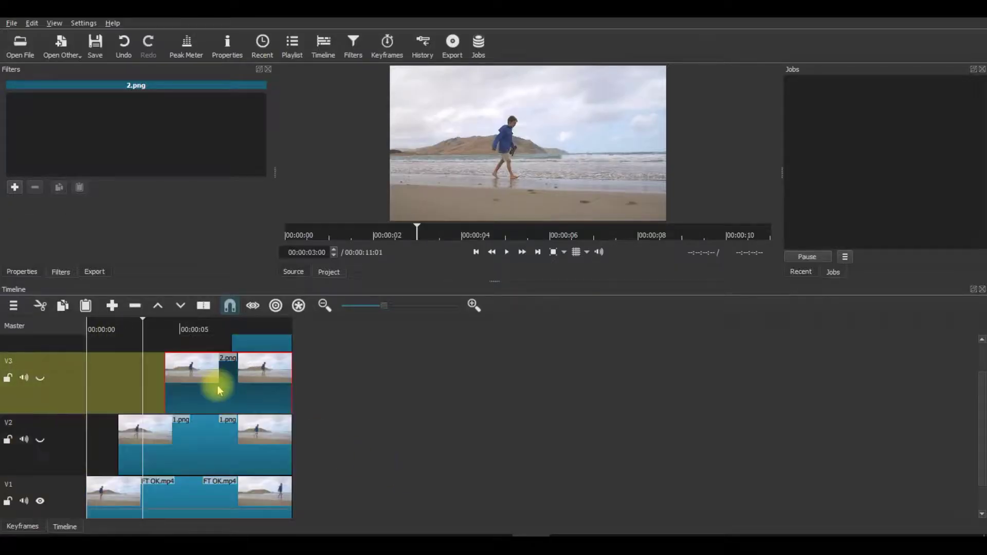
{"action": "left_click", "coordinate": [15, 187]}
{"action": "scroll", "coordinate": [17, 194], "scroll_direction": "down", "scroll_amount": 2}
{"action": "type", "text": "blend"}
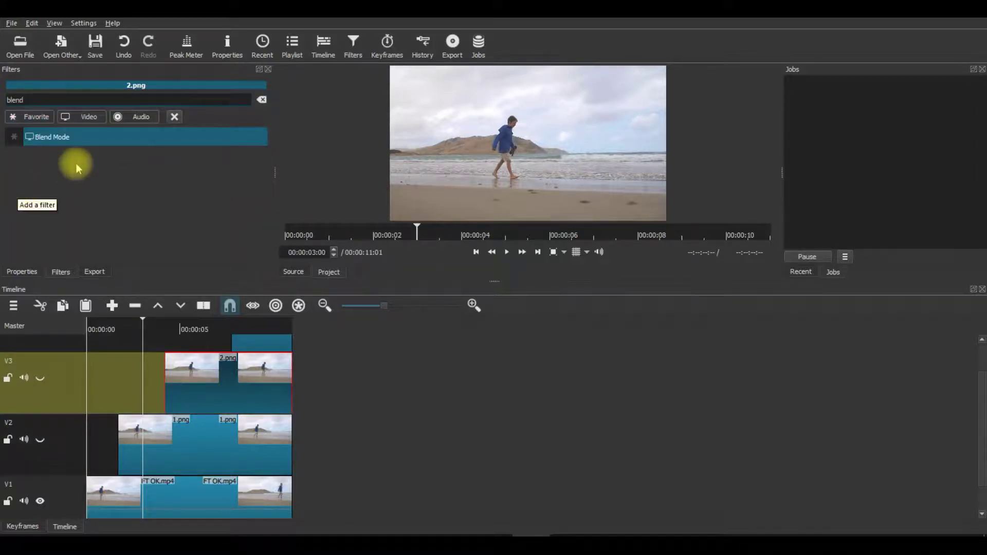
{"action": "left_click", "coordinate": [77, 143]}
{"action": "left_click", "coordinate": [77, 208]}
{"action": "left_click", "coordinate": [69, 297]}
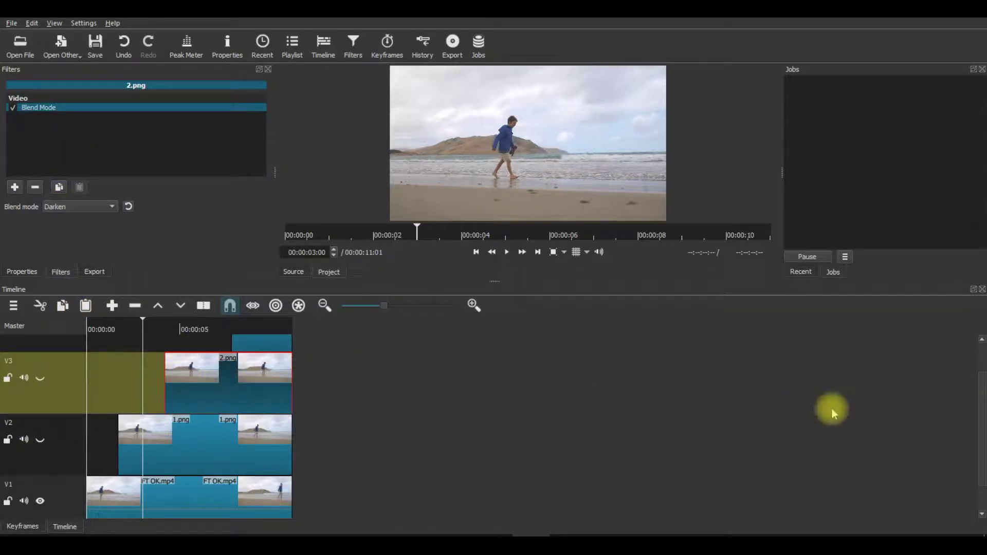
Add a Blend Mode filter to the 3.png clip on V4 and set its blend mode to Darken.
{"action": "left_click_drag", "start_coordinate": [982, 424], "coordinate": [273, 377]}
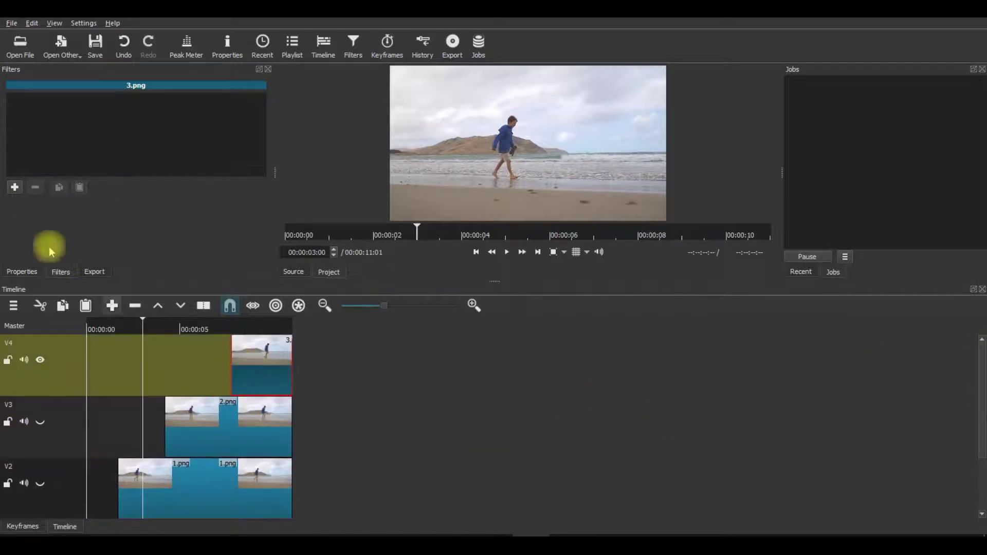
{"action": "left_click", "coordinate": [14, 186]}
{"action": "left_click", "coordinate": [38, 101]}
{"action": "type", "text": "blem"}
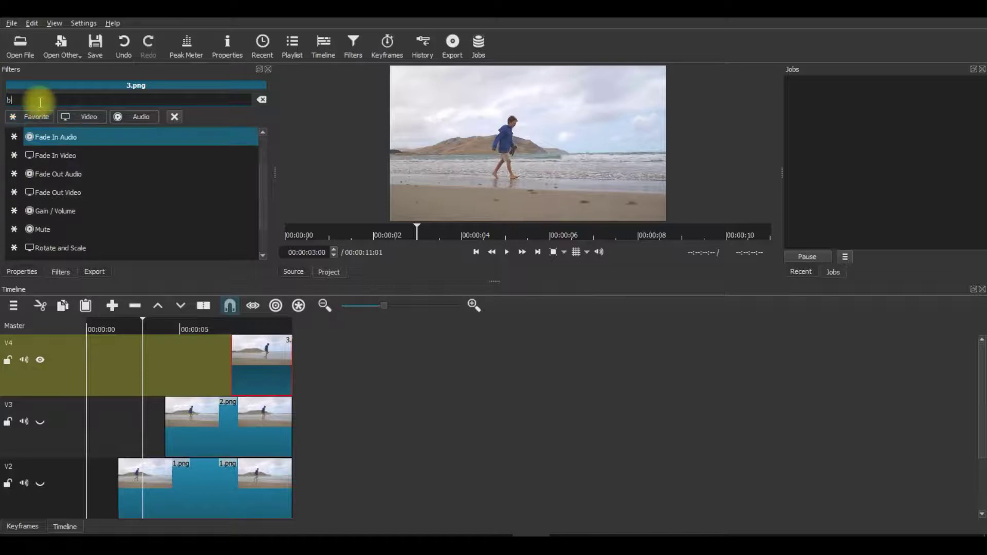
{"action": "key", "text": "BackSpace"}
{"action": "left_click", "coordinate": [59, 157]}
{"action": "left_click", "coordinate": [59, 207]}
{"action": "left_click", "coordinate": [56, 296]}
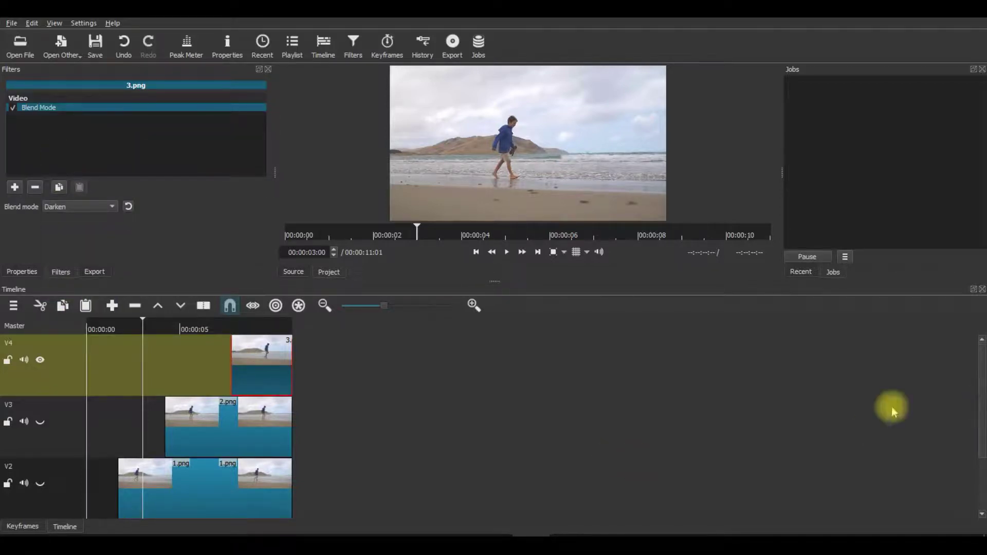
Check the filters of the 2.png and 1.png clips and unhide video tracks V3 and V2.
{"action": "left_click", "coordinate": [204, 422]}
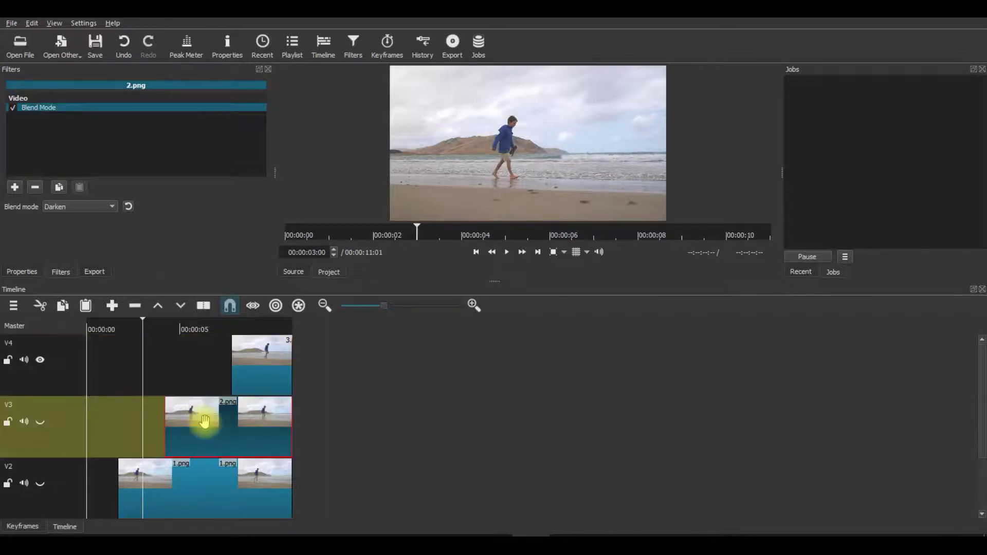
{"action": "left_click", "coordinate": [192, 487]}
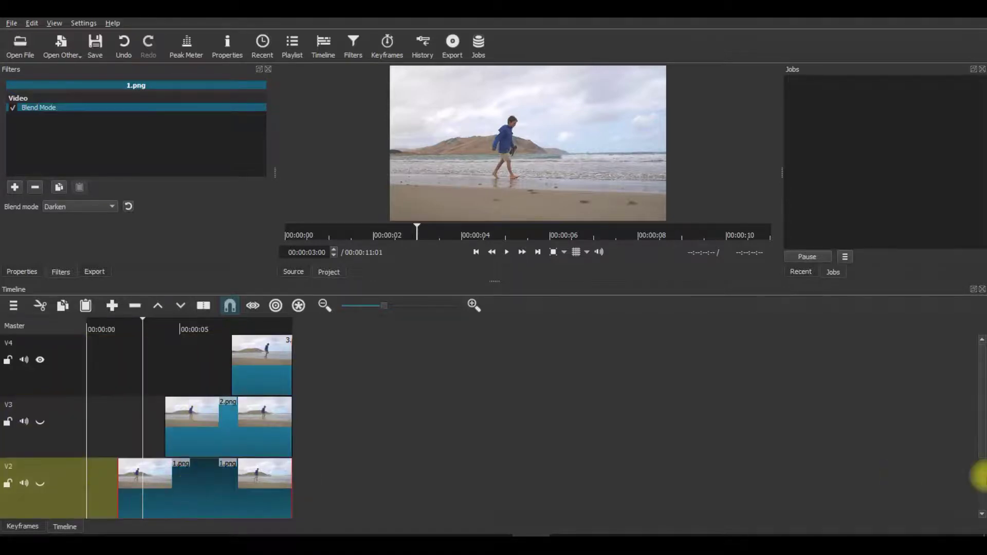
{"action": "mouse_move", "coordinate": [982, 448]}
{"action": "left_mouse_down"}
{"action": "mouse_move", "coordinate": [980, 497]}
{"action": "mouse_move", "coordinate": [980, 434]}
{"action": "left_mouse_up"}
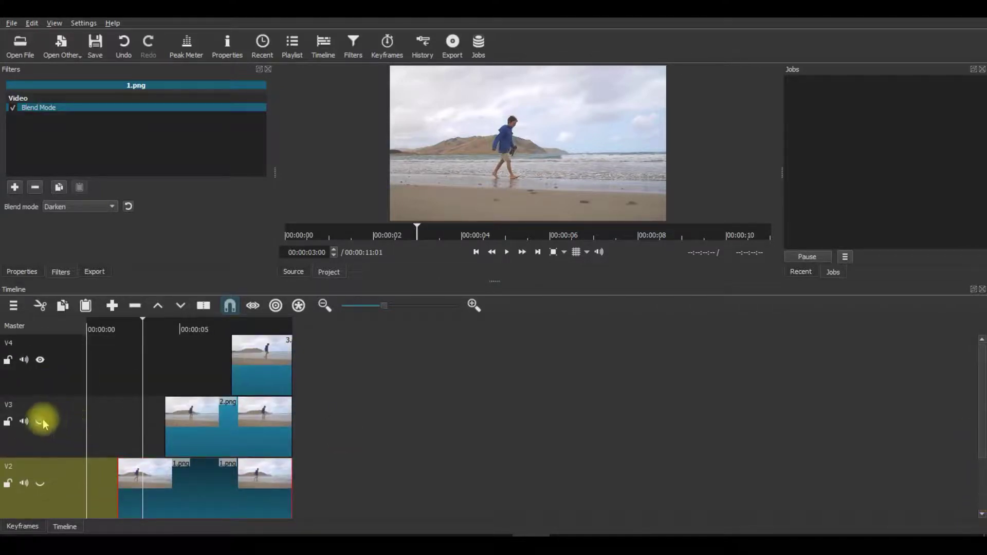
{"action": "left_click", "coordinate": [41, 483]}
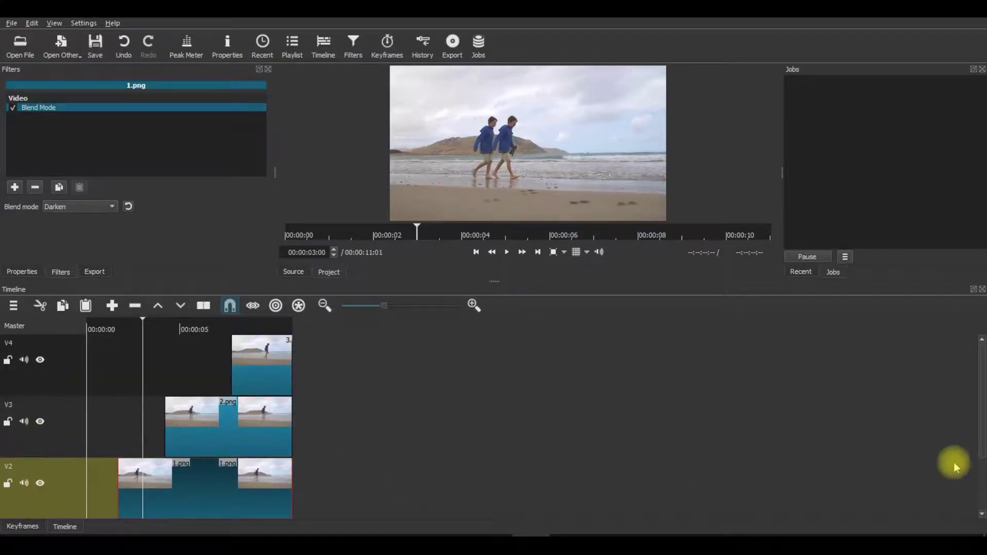
Enlarge the preview area and play the whole sequence from the beginning to review the freeze-frame effect.
{"action": "scroll", "coordinate": [952, 463], "scroll_direction": "down", "scroll_amount": 2}
{"action": "left_click_drag", "start_coordinate": [494, 280], "coordinate": [497, 389]}
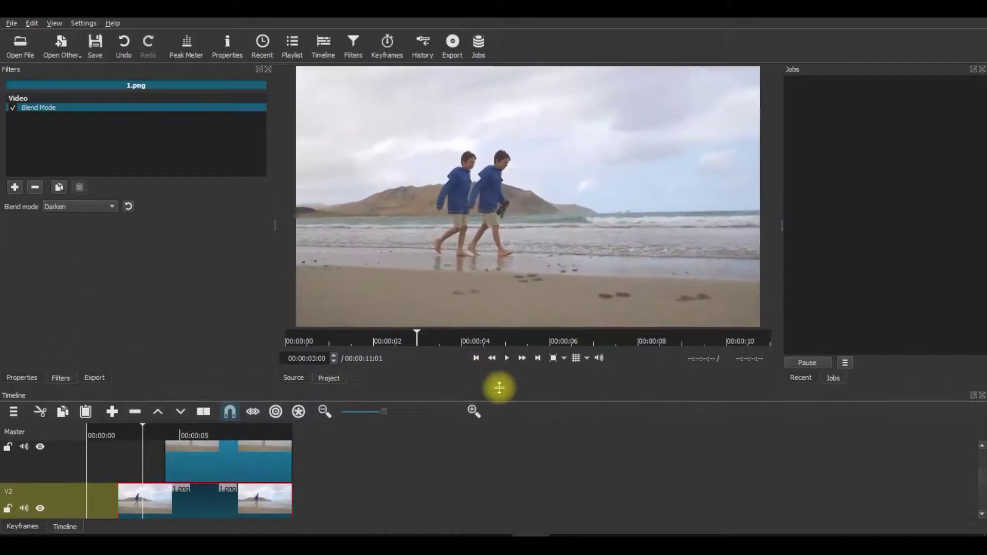
{"action": "left_click_drag", "start_coordinate": [142, 432], "coordinate": [57, 423]}
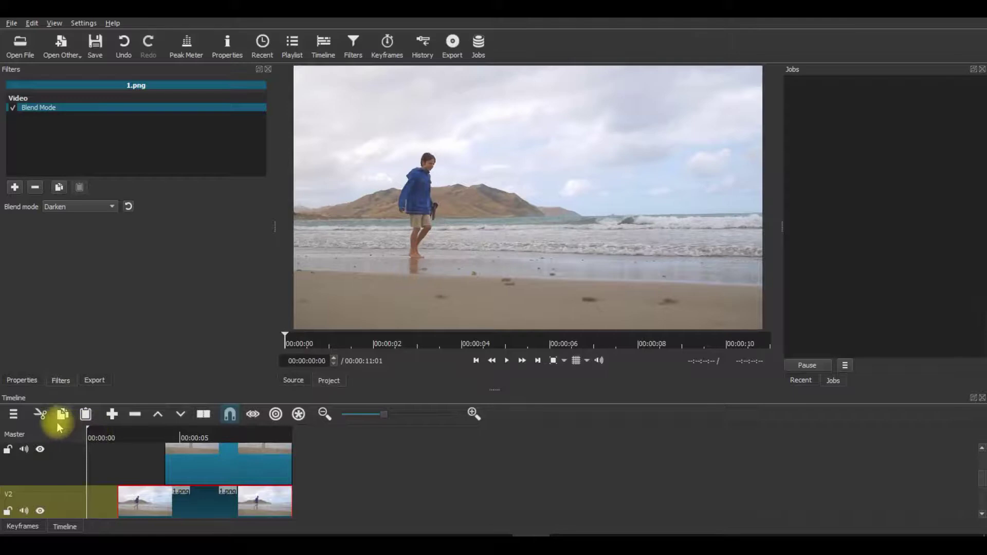
{"action": "left_click", "coordinate": [509, 361]}
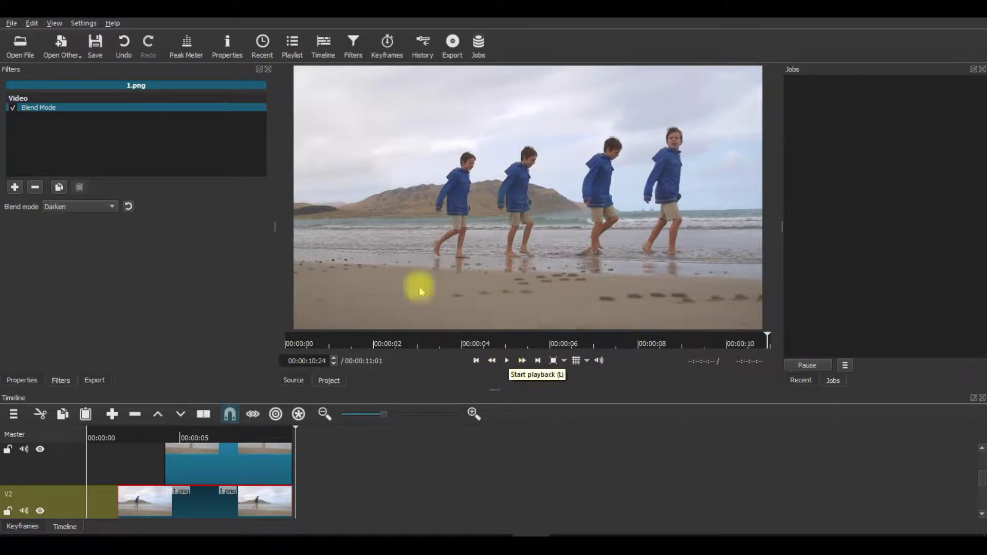
Export the timeline with the YouTube preset as an MP4 file named RVCB in the 10 Freeze SQ folder.
{"action": "left_click", "coordinate": [11, 24]}
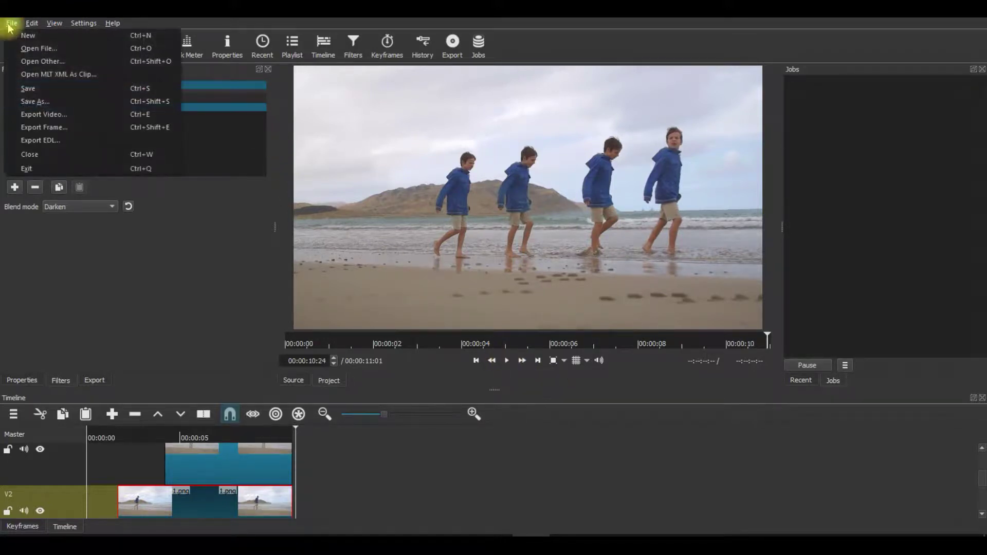
{"action": "left_click", "coordinate": [43, 114]}
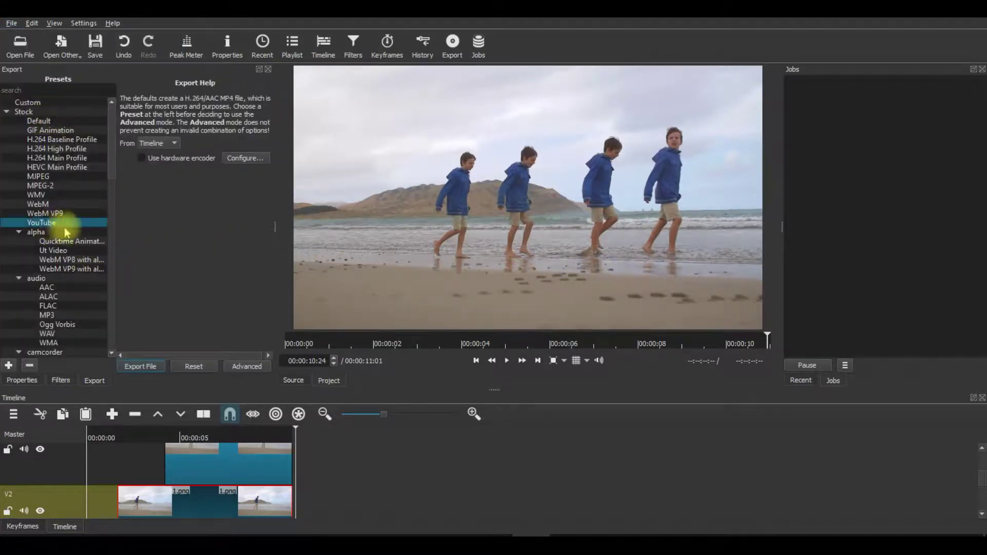
{"action": "left_click", "coordinate": [150, 372]}
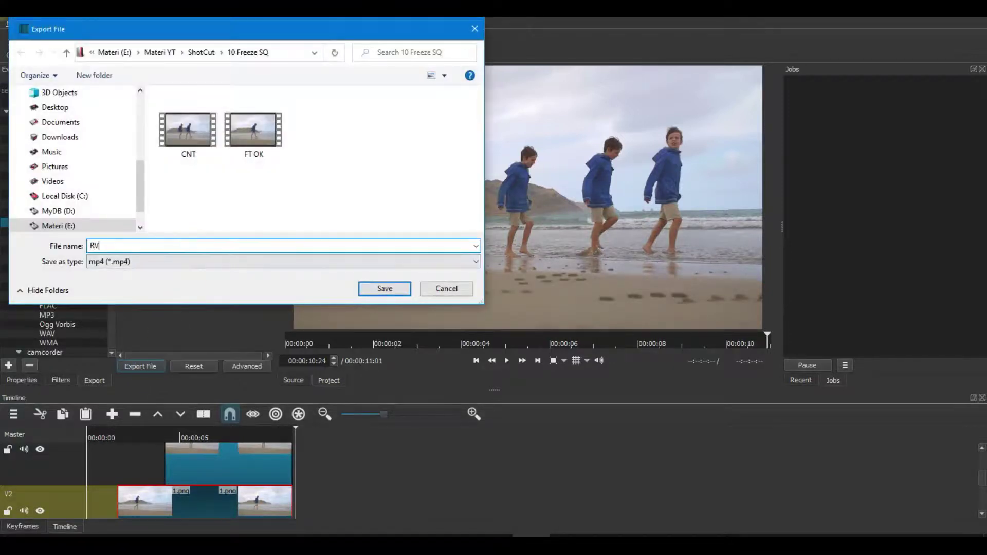
{"action": "left_click", "coordinate": [404, 289]}
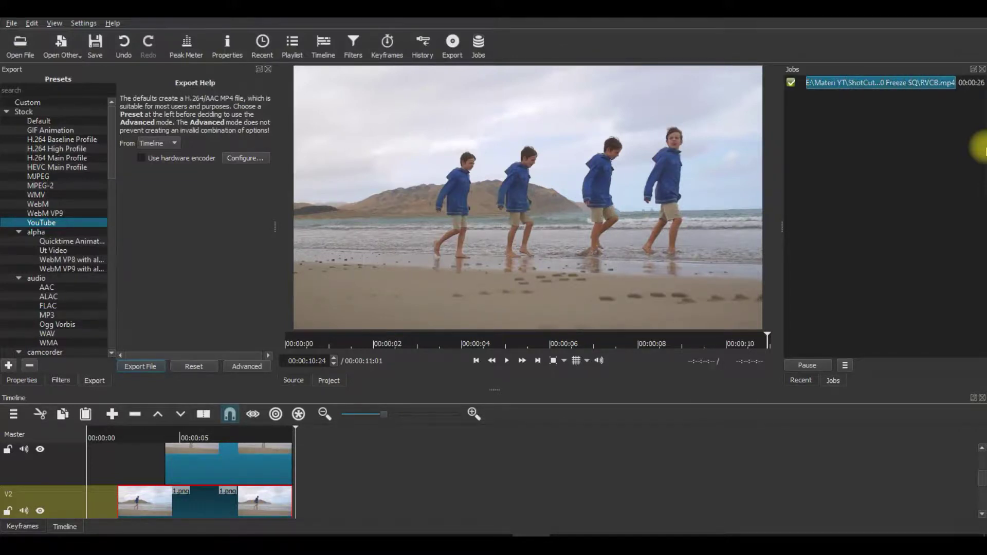
Open the exported RVCB.mp4, append it to V1 directly after the FT OK.mp4 clip, and select it.
{"action": "left_click", "coordinate": [18, 53]}
{"action": "double_click", "coordinate": [154, 206]}
{"action": "left_click_drag", "start_coordinate": [502, 181], "coordinate": [420, 439]}
{"action": "left_click_drag", "start_coordinate": [497, 389], "coordinate": [511, 205]}
{"action": "left_click_drag", "start_coordinate": [440, 419], "coordinate": [340, 477]}
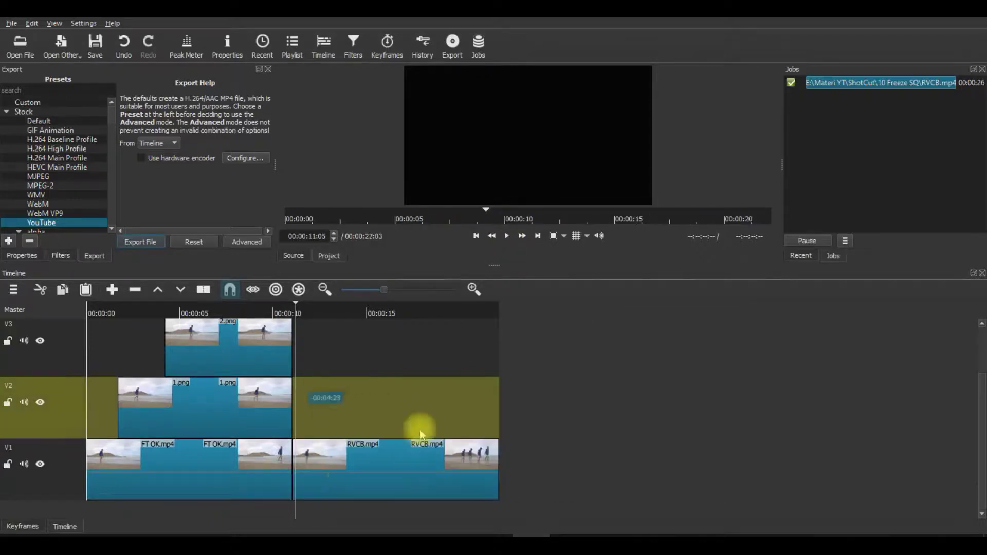
{"action": "left_click", "coordinate": [374, 475]}
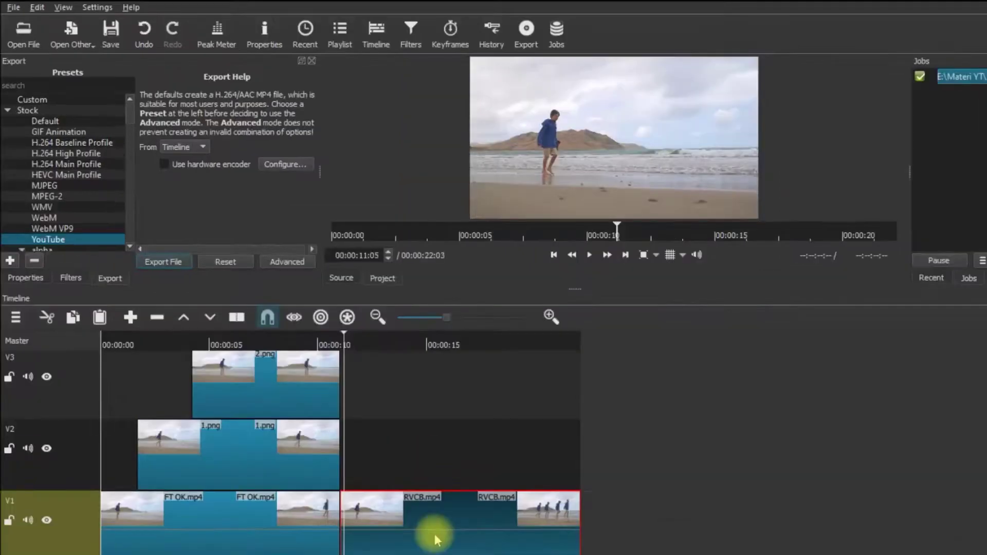
Try to reverse the RVCB.mp4 clip at the better quality setting, saving it as the MOV file RVCB - Reversed.
{"action": "left_click", "coordinate": [29, 281]}
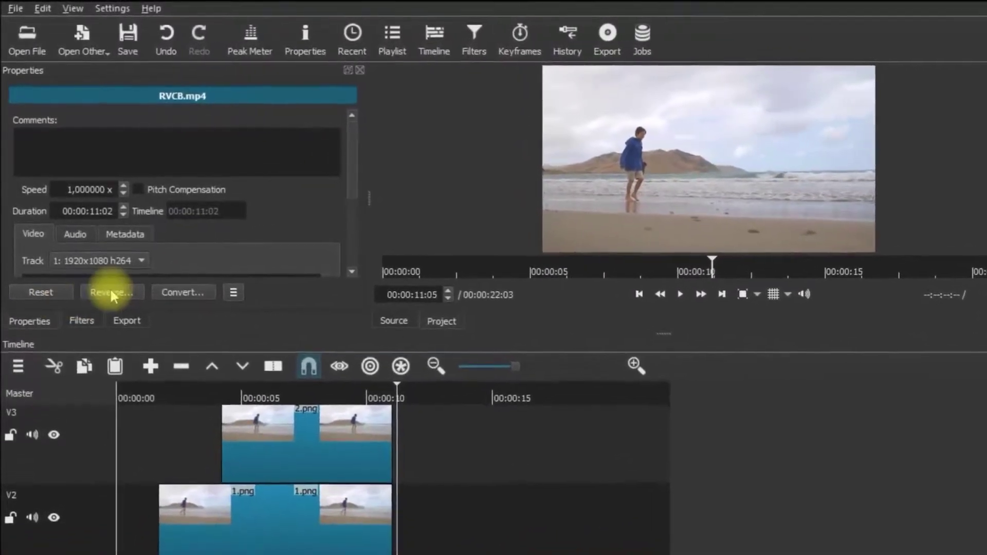
{"action": "left_click", "coordinate": [113, 296]}
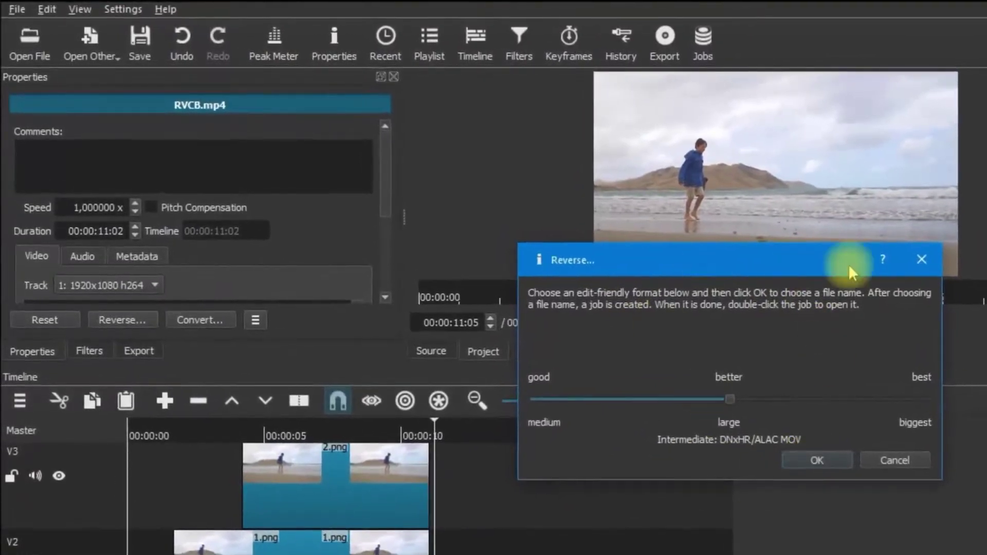
{"action": "left_click", "coordinate": [815, 465]}
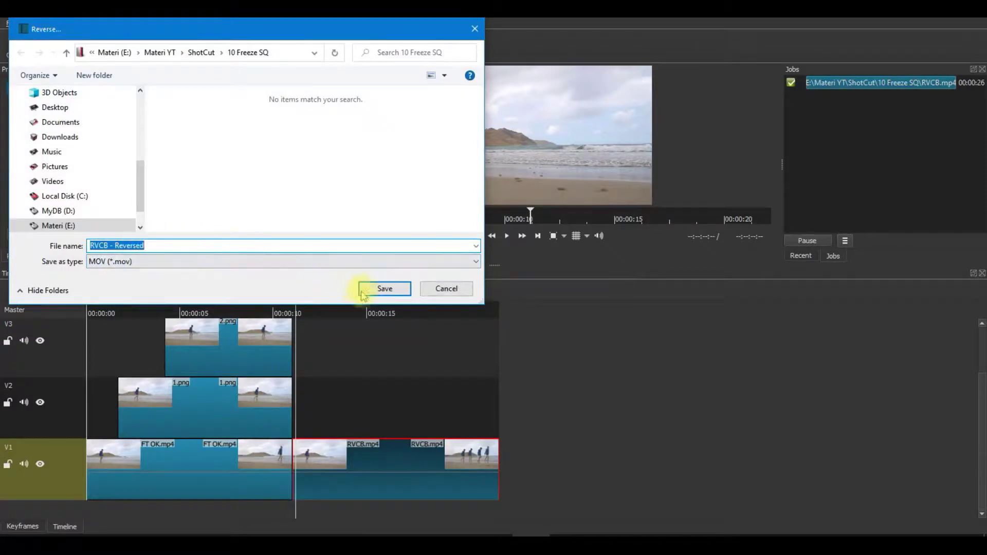
{"action": "left_click", "coordinate": [386, 289]}
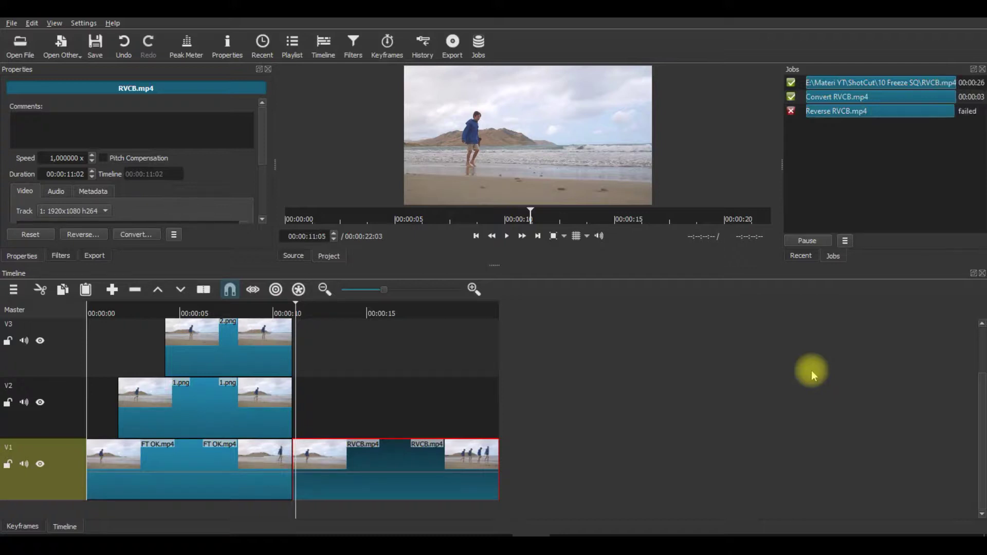
Run the reverse conversion on the RVCB.mp4 clip again, saving it as RVCB - Reversed in MOV format.
{"action": "left_click", "coordinate": [83, 234]}
{"action": "left_click", "coordinate": [381, 289]}
{"action": "left_click", "coordinate": [530, 283]}
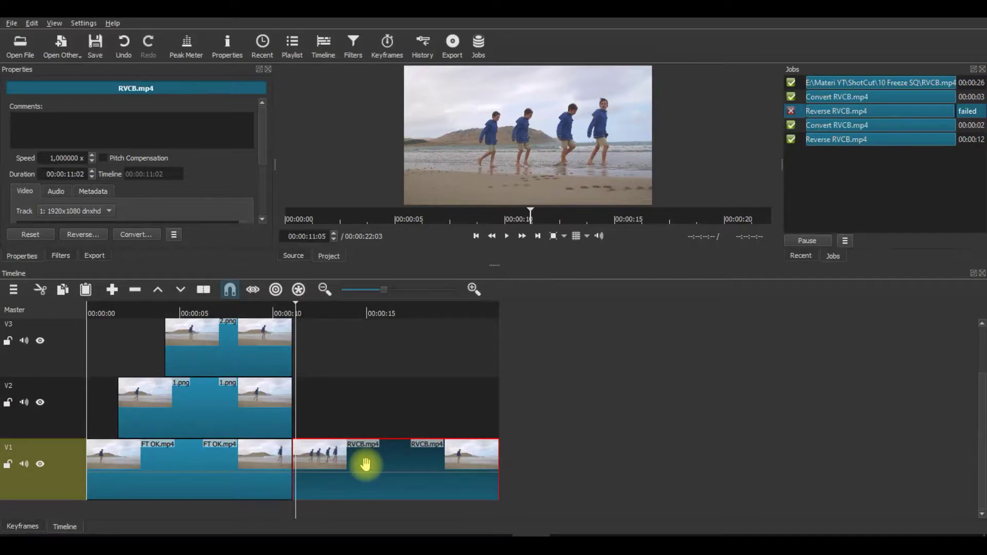
Replace the RVCB.mp4 clip on V1 with RVCB - Reversed.mov from the 10 Freeze SQ folder, placed directly after FT OK.mp4.
{"action": "key", "text": "Delete"}
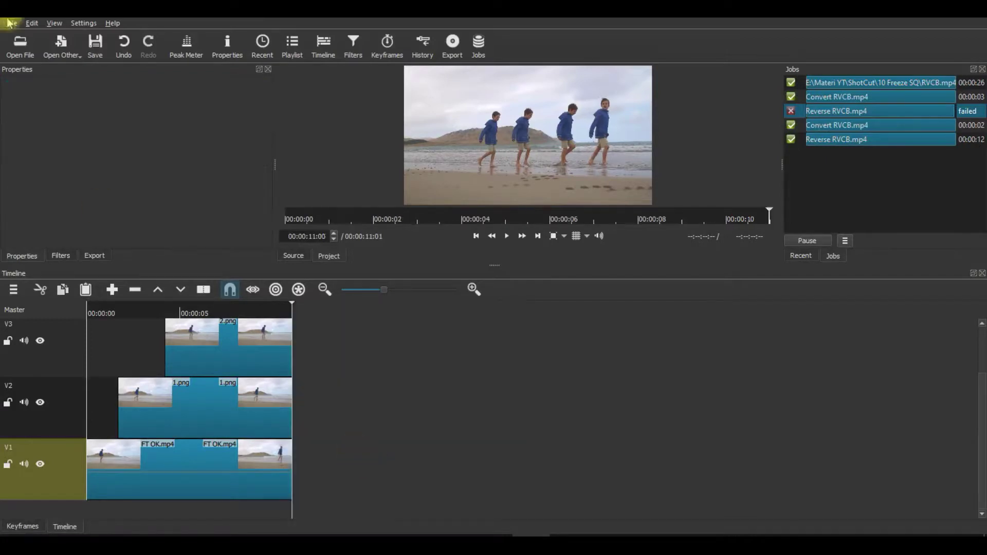
{"action": "left_click", "coordinate": [19, 40]}
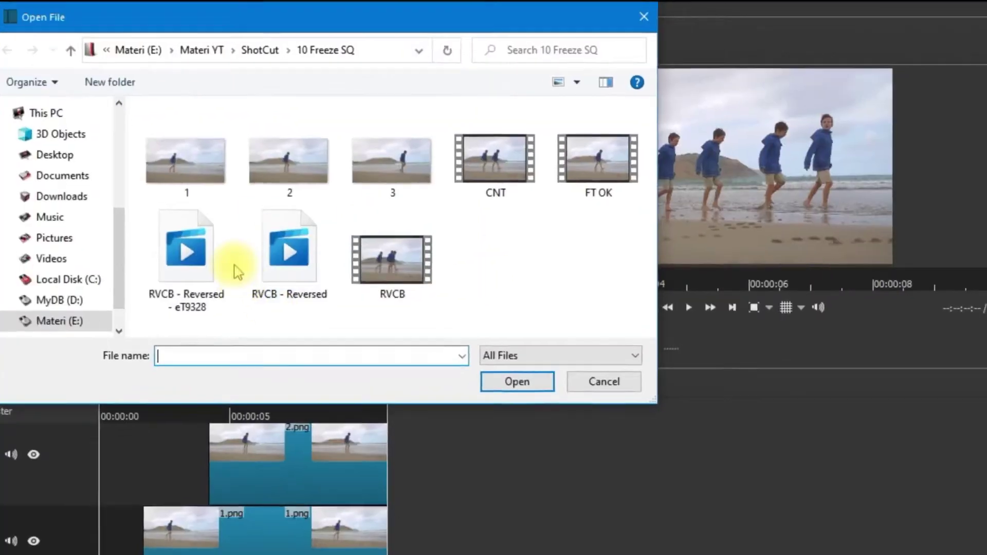
{"action": "left_click", "coordinate": [221, 226]}
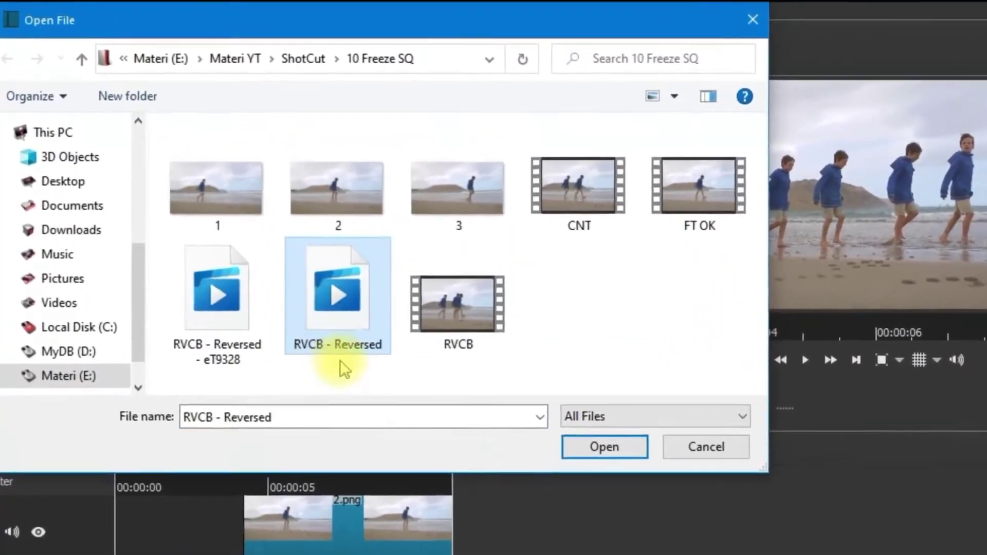
{"action": "left_click", "coordinate": [221, 293]}
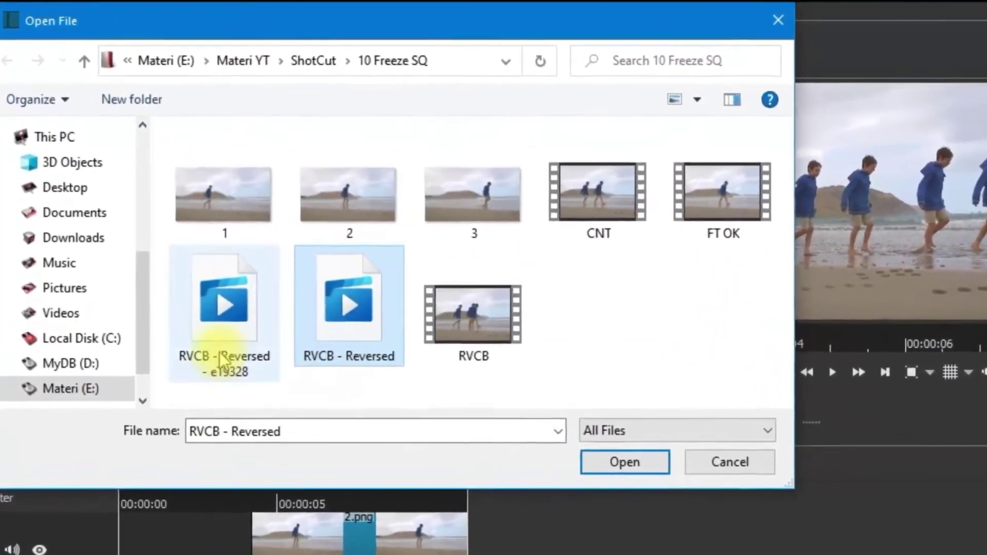
{"action": "left_click", "coordinate": [347, 343]}
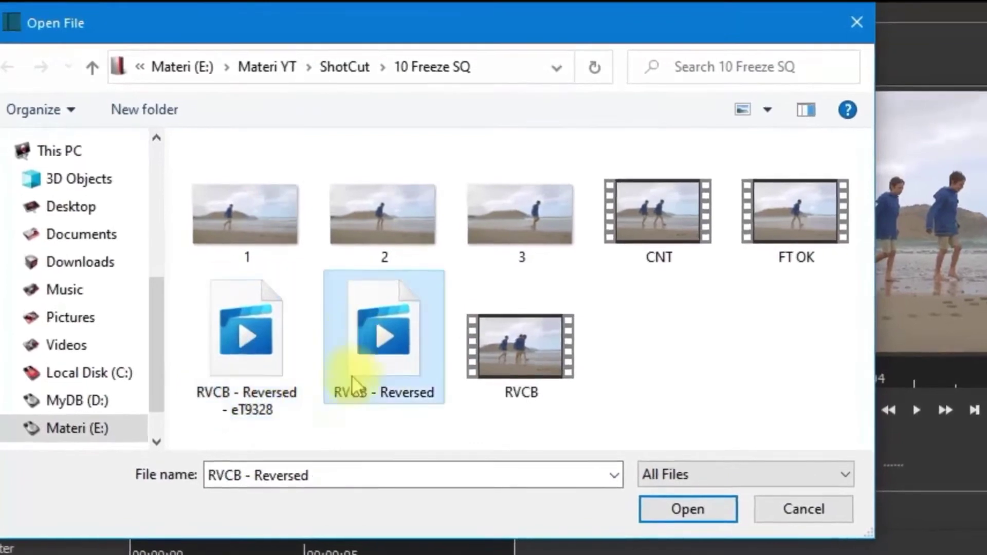
{"action": "double_click", "coordinate": [370, 363]}
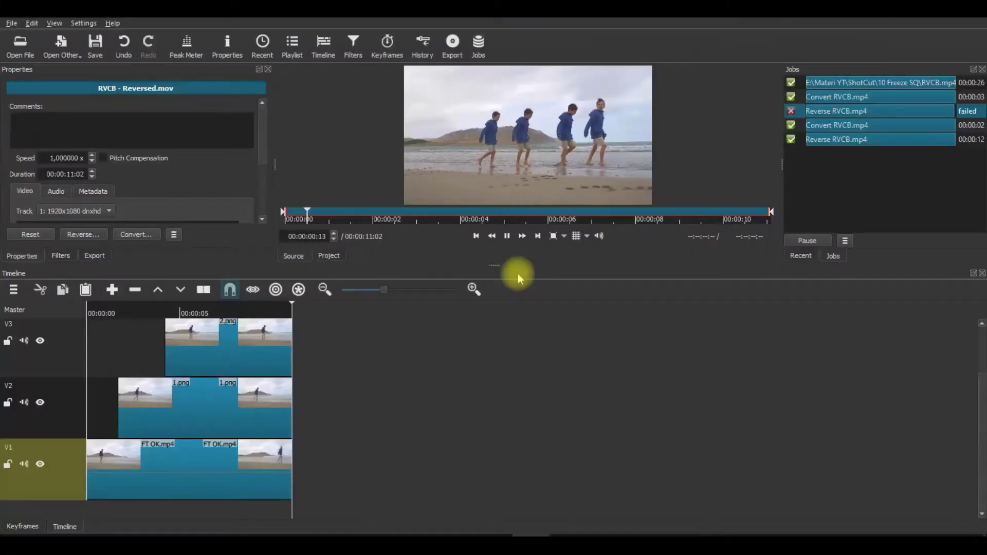
{"action": "left_click", "coordinate": [507, 237]}
{"action": "left_click_drag", "start_coordinate": [502, 121], "coordinate": [569, 442]}
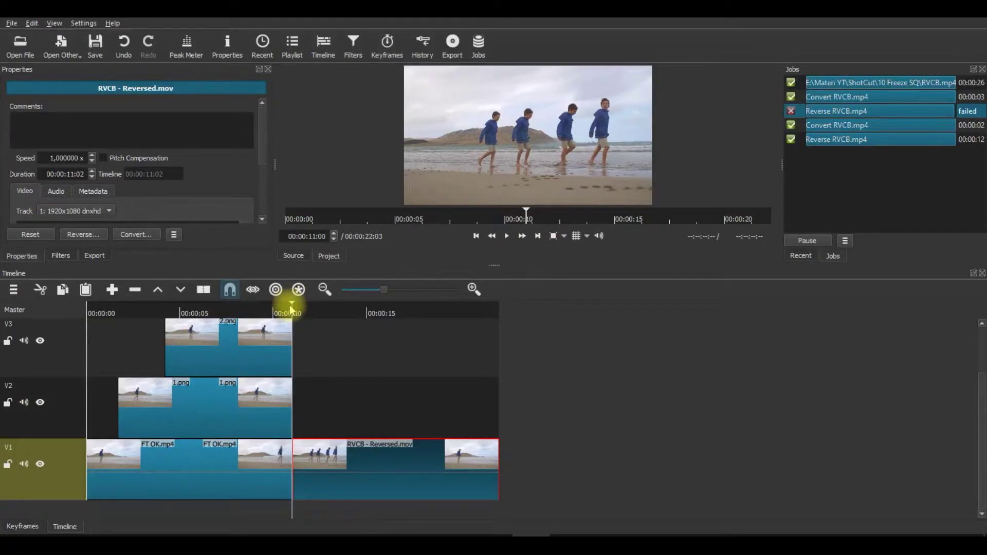
Enlarge the preview area and play the timeline from the beginning to review the forward and reversed sequence.
{"action": "left_click_drag", "start_coordinate": [294, 308], "coordinate": [48, 311]}
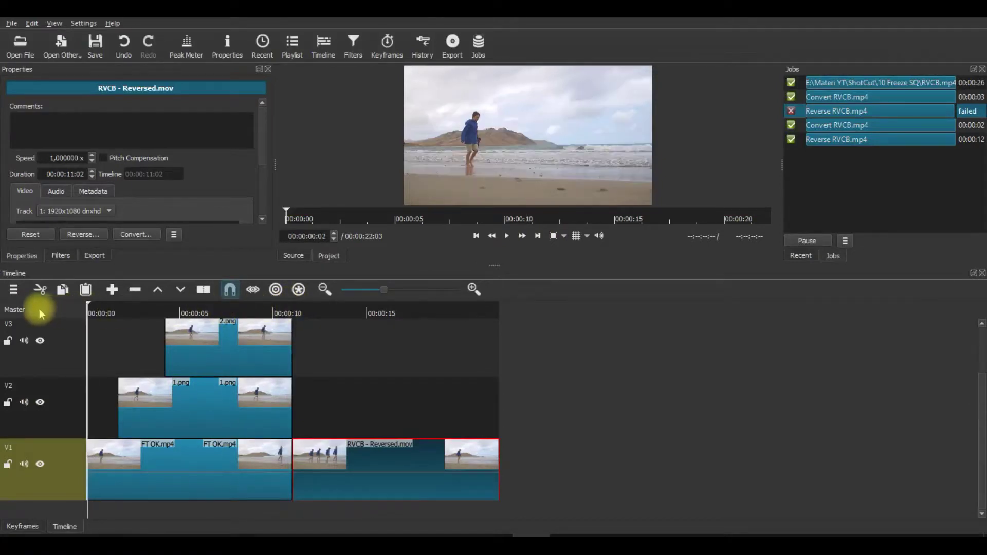
{"action": "left_click_drag", "start_coordinate": [494, 265], "coordinate": [488, 437]}
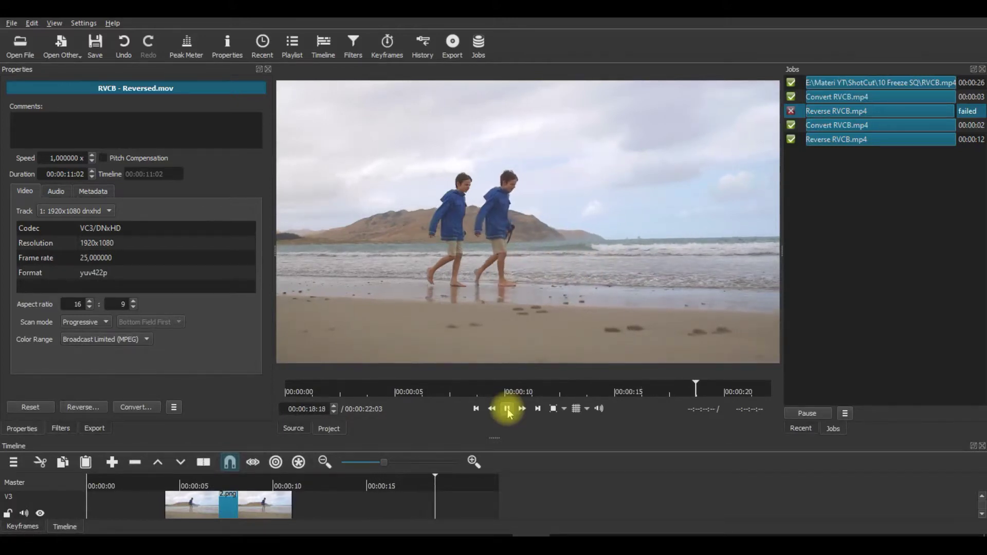
{"action": "left_click", "coordinate": [507, 409]}
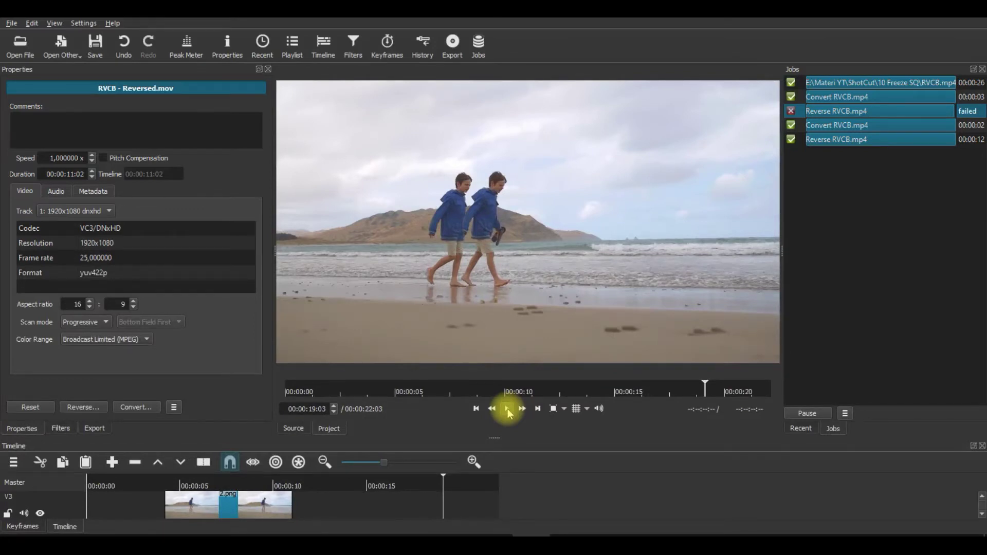
{"action": "left_click", "coordinate": [507, 409]}
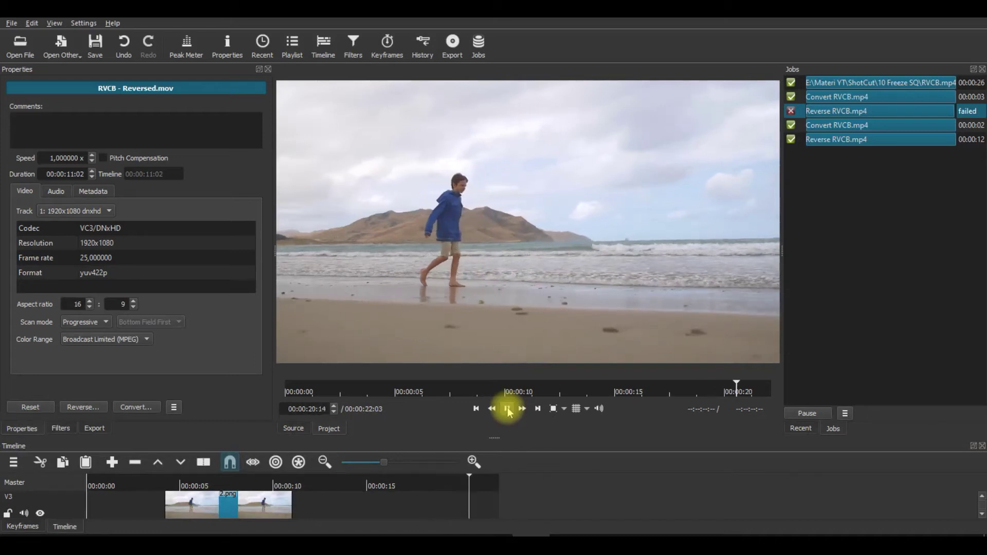